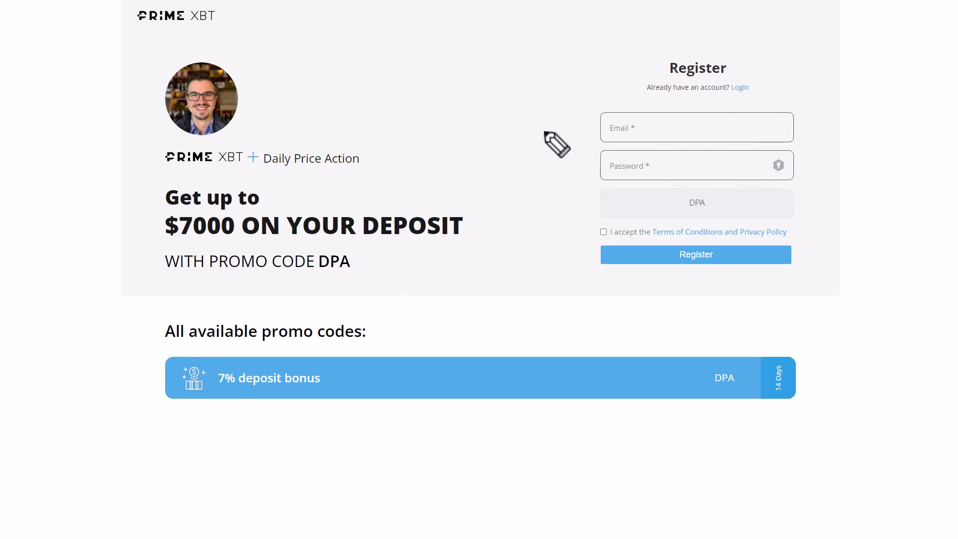
Draw pen arrows pointing at the Email and Password fields of the Register form.
mouse_move(517, 127)
left_mouse_down()
mouse_move(588, 130)
mouse_move(567, 139)
left_mouse_up()
mouse_move(526, 164)
left_mouse_down()
mouse_move(585, 162)
mouse_move(570, 178)
left_mouse_up()
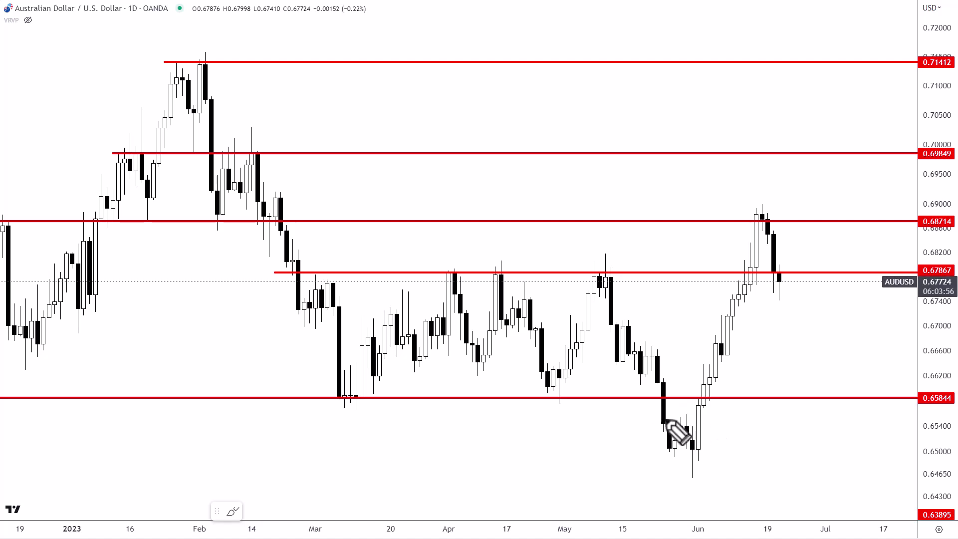
Box the early-June dip below 0.65844 and circle the March and May lows on that line.
mouse_move(648, 402)
left_mouse_down()
mouse_move(664, 467)
mouse_move(726, 414)
mouse_move(647, 403)
left_mouse_up()
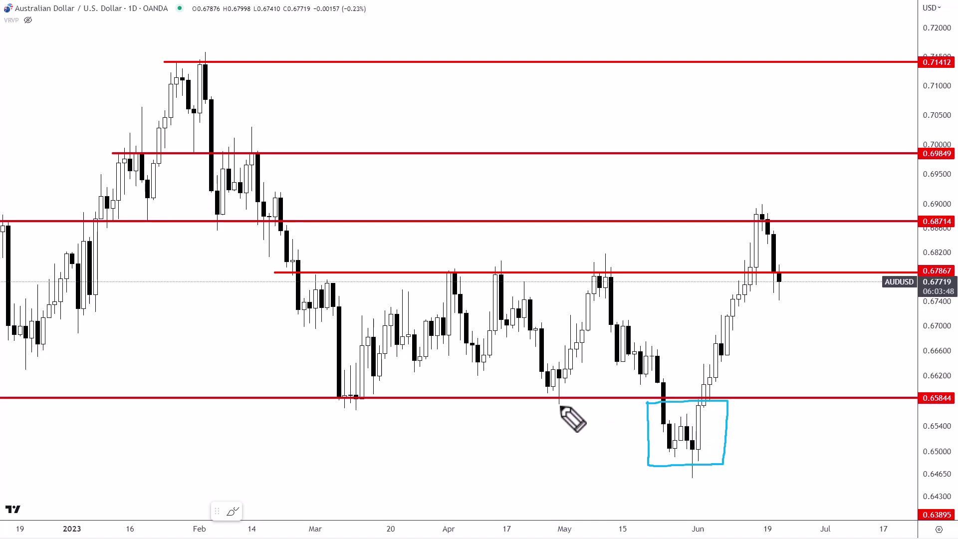
left_click_drag(344, 400, 329, 399)
left_click_drag(547, 402, 544, 400)
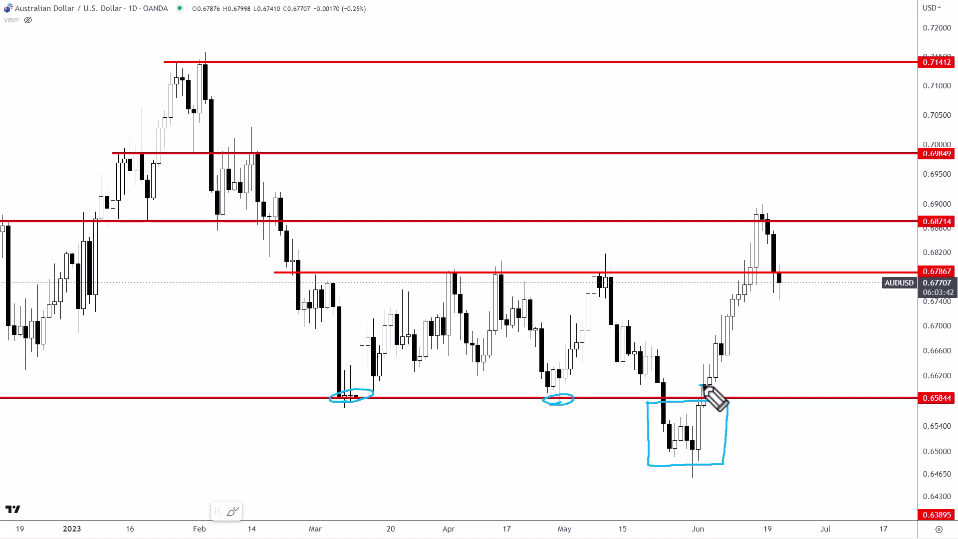
left_click_drag(714, 406, 734, 413)
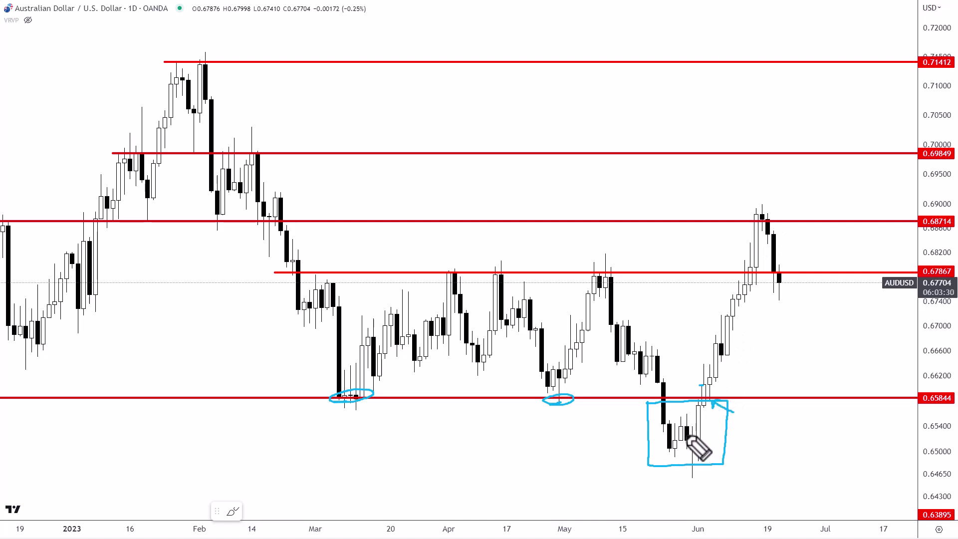
Undo the arrow stroke and circle the March, April and May highs on 0.67867.
key("ctrl+z")
key("ctrl+z")
left_click_drag(293, 275, 322, 273)
mouse_move(454, 271)
left_mouse_down()
mouse_move(447, 274)
mouse_move(509, 272)
mouse_move(492, 273)
left_mouse_up()
left_click_drag(610, 273, 588, 274)
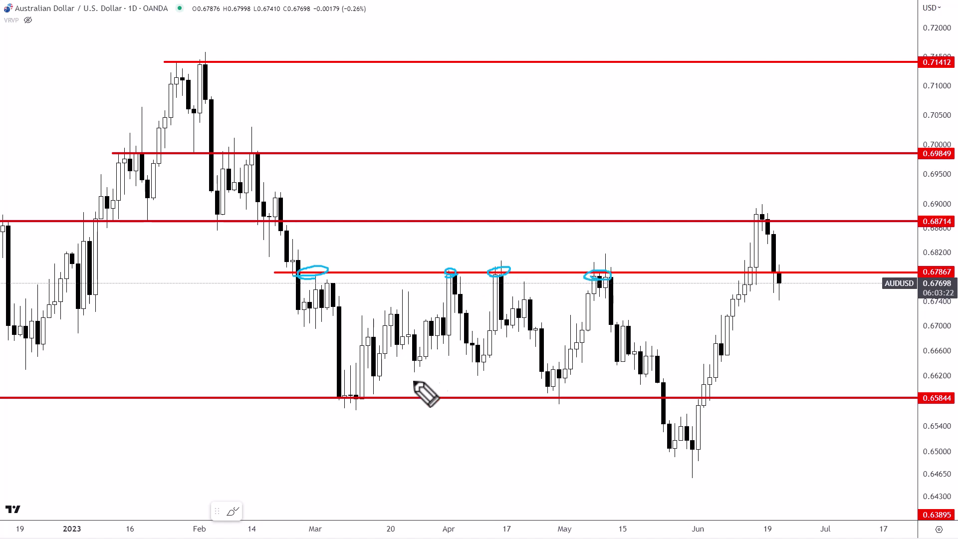
Circle the March and May lows on 0.65844 and sketch June marks, then undo all blue marks.
left_click_drag(341, 399, 365, 397)
left_click_drag(554, 398, 577, 398)
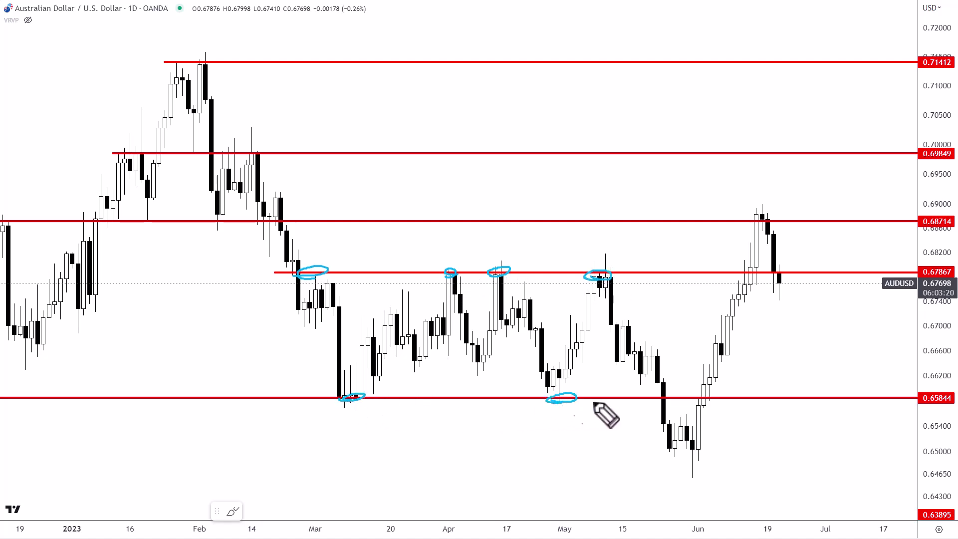
mouse_move(639, 452)
left_mouse_down()
mouse_move(696, 483)
mouse_move(737, 453)
left_mouse_up()
left_click_drag(697, 387, 705, 386)
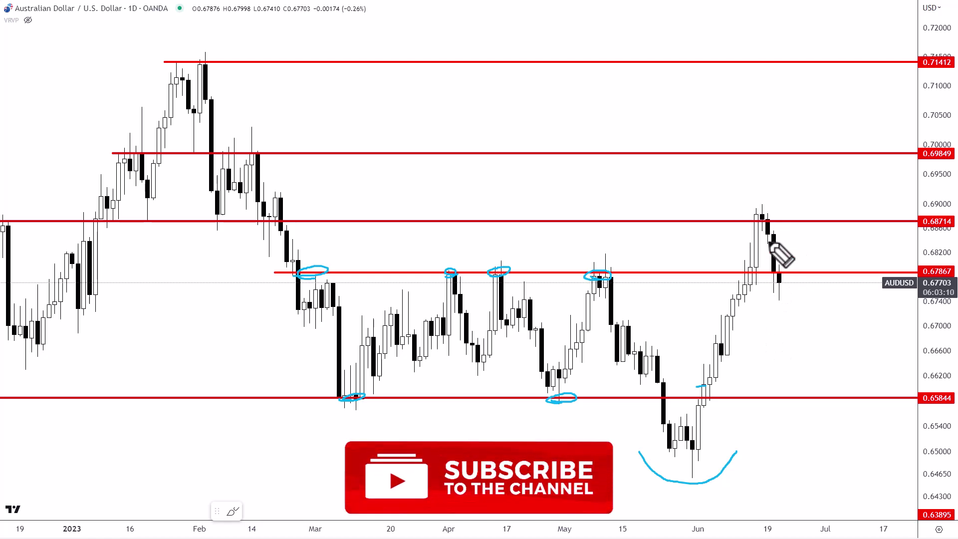
left_click_drag(730, 206, 793, 207)
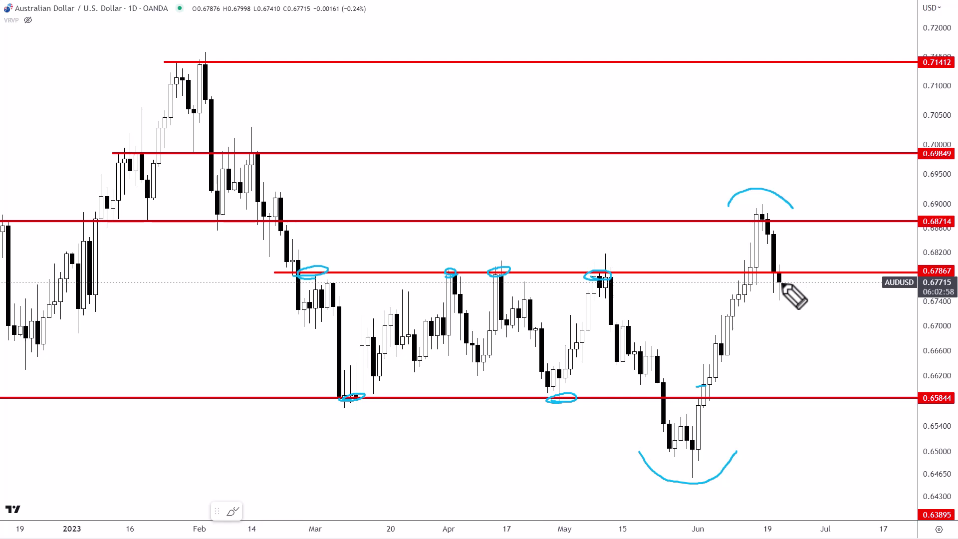
key("ctrl+z")
key("ctrl+z")
key("ctrl+z")
key("ctrl+z")
key("ctrl+z")
key("ctrl+z")
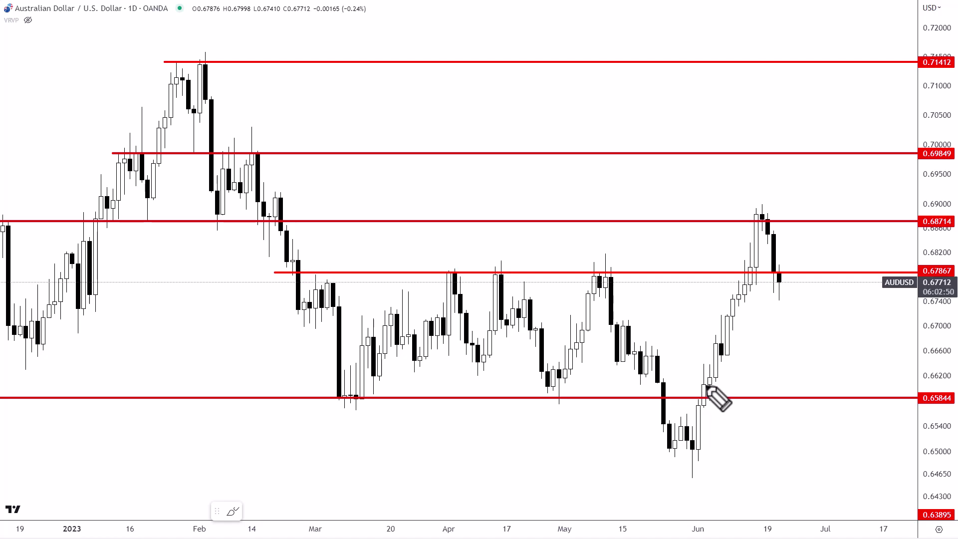
left_click_drag(696, 386, 713, 402)
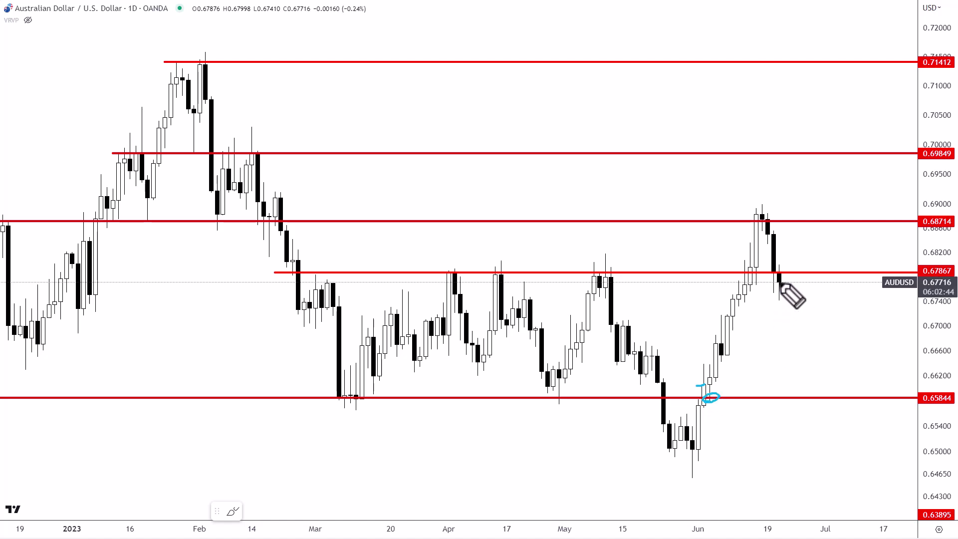
left_click_drag(770, 283, 788, 283)
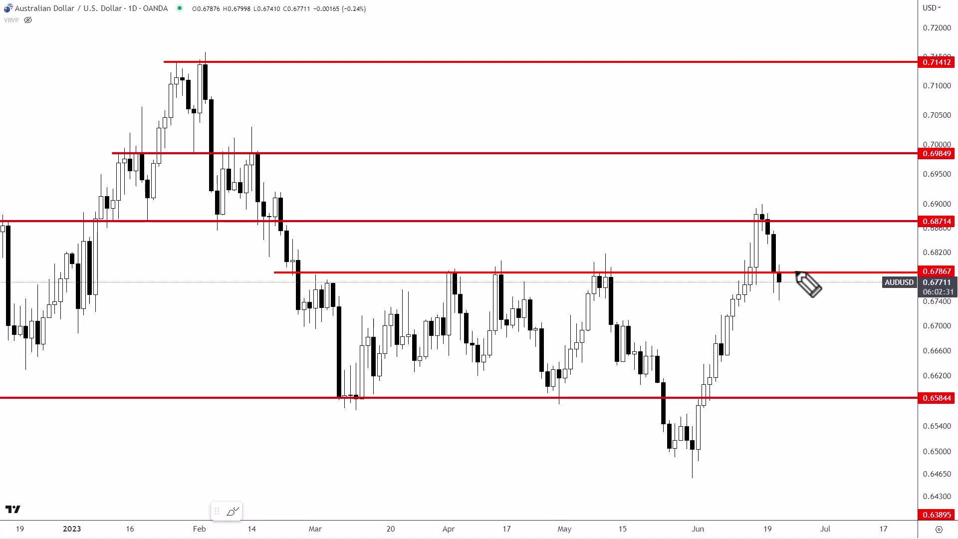
mouse_move(741, 206)
left_mouse_down()
mouse_move(740, 244)
mouse_move(789, 263)
mouse_move(736, 204)
left_mouse_up()
mouse_move(651, 402)
left_mouse_down()
mouse_move(724, 457)
mouse_move(657, 405)
left_mouse_up()
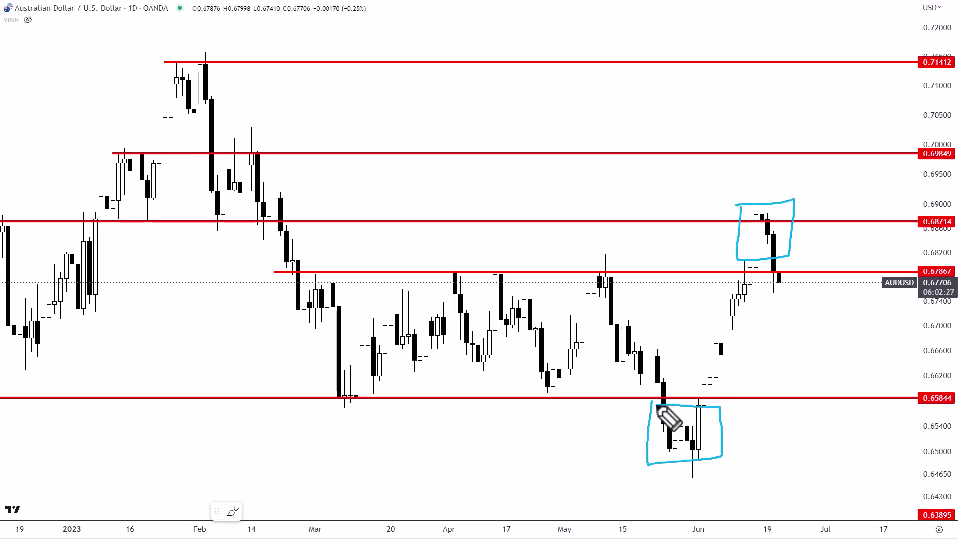
key("ctrl+z")
key("ctrl+z")
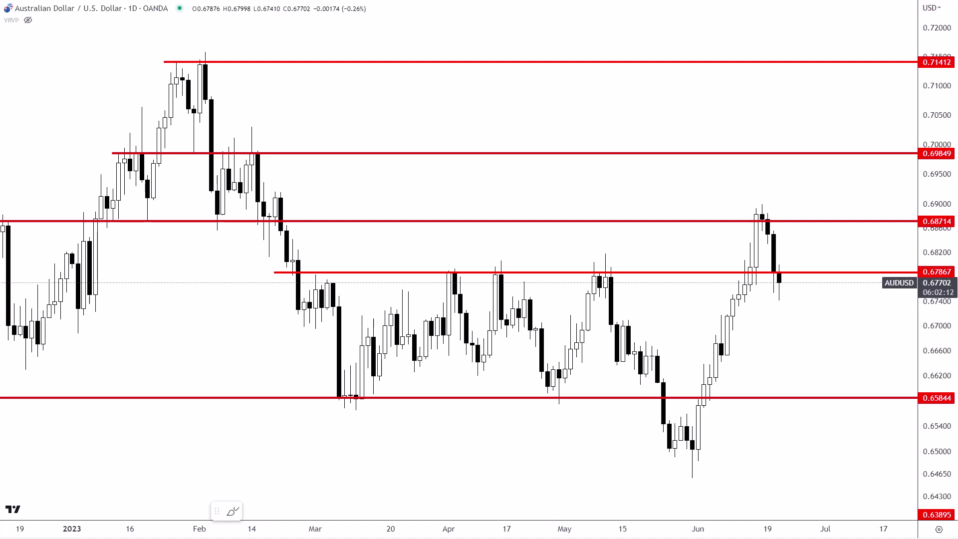
Zoom the time axis into March–June, then circle and undo a mark on the last candle.
left_click_drag(639, 532, 492, 522)
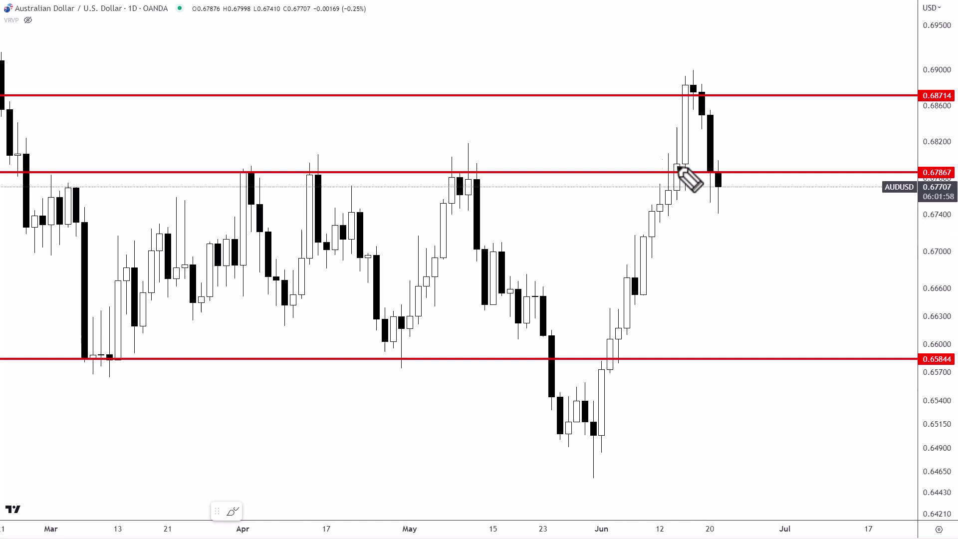
mouse_move(701, 178)
left_mouse_down()
mouse_move(733, 170)
mouse_move(704, 178)
left_mouse_up()
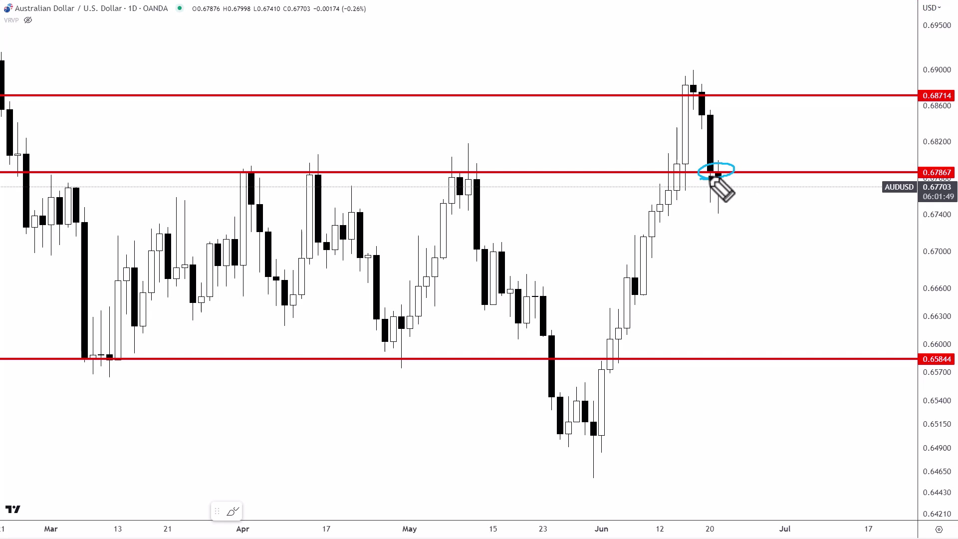
key("ctrl+z")
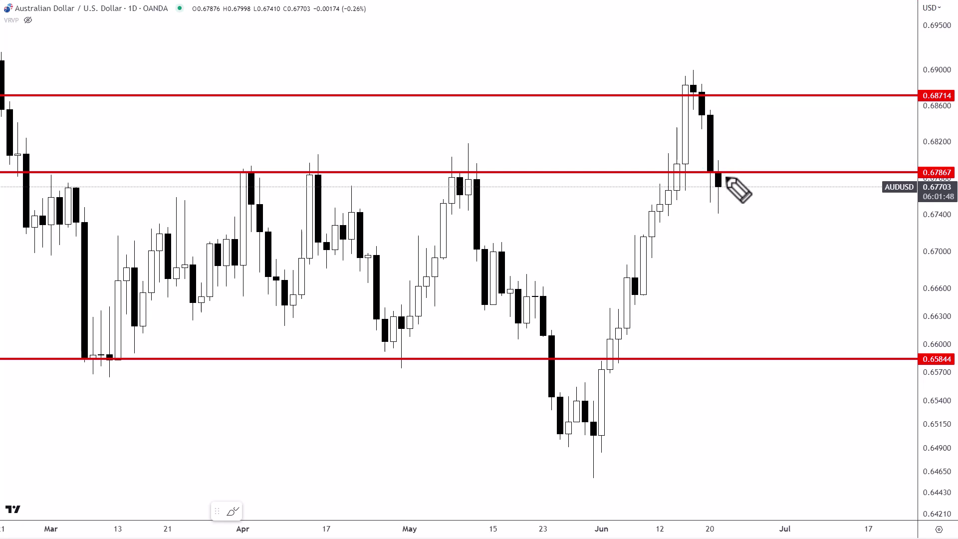
Zoom out, return the red ray to 0.67867, and loop the last candle above it.
scroll(144, 464, "down", 3)
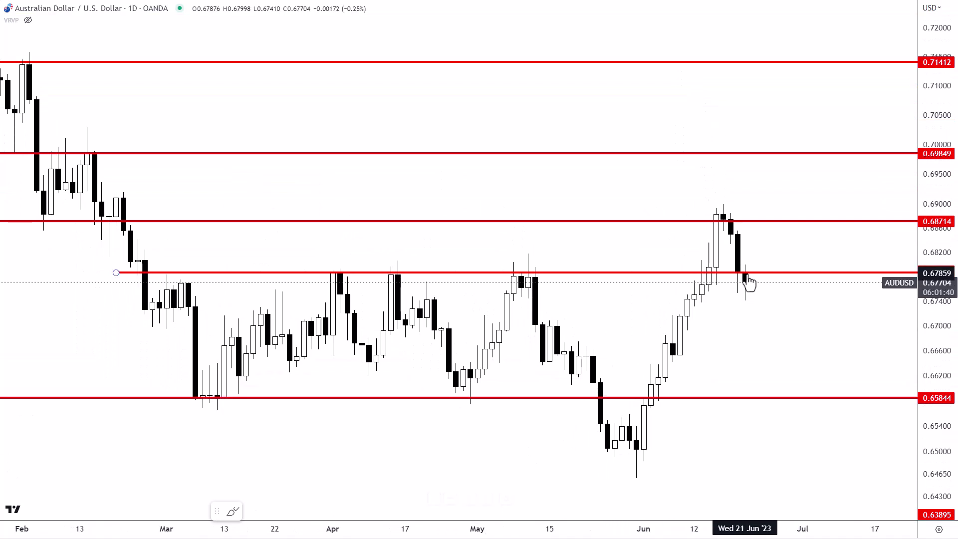
left_click_drag(750, 279, 749, 278)
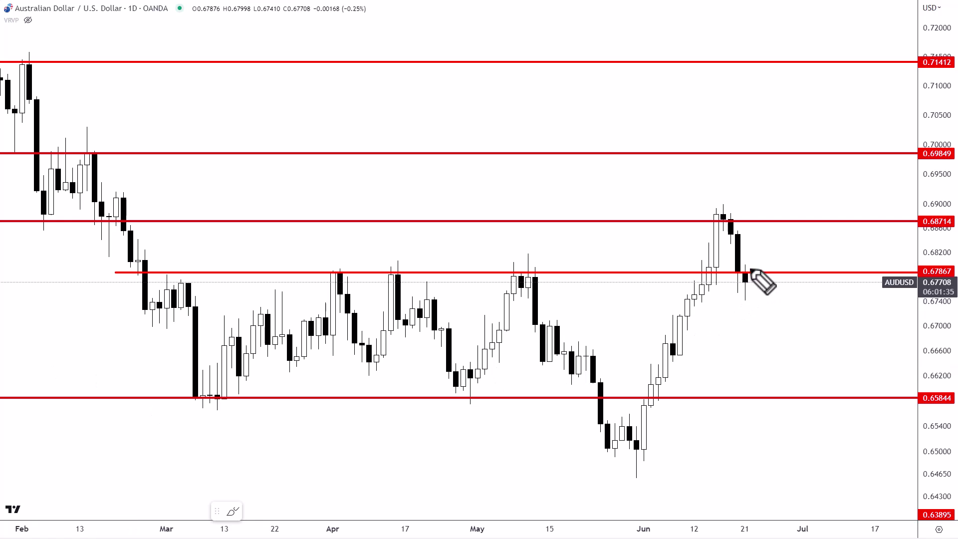
mouse_move(743, 268)
left_mouse_down()
mouse_move(752, 264)
mouse_move(744, 281)
left_mouse_up()
Loop the 0.68714 and 0.69849 levels as targets, then remove the blue loops.
mouse_move(761, 220)
left_mouse_down()
mouse_move(796, 220)
mouse_move(777, 225)
left_mouse_up()
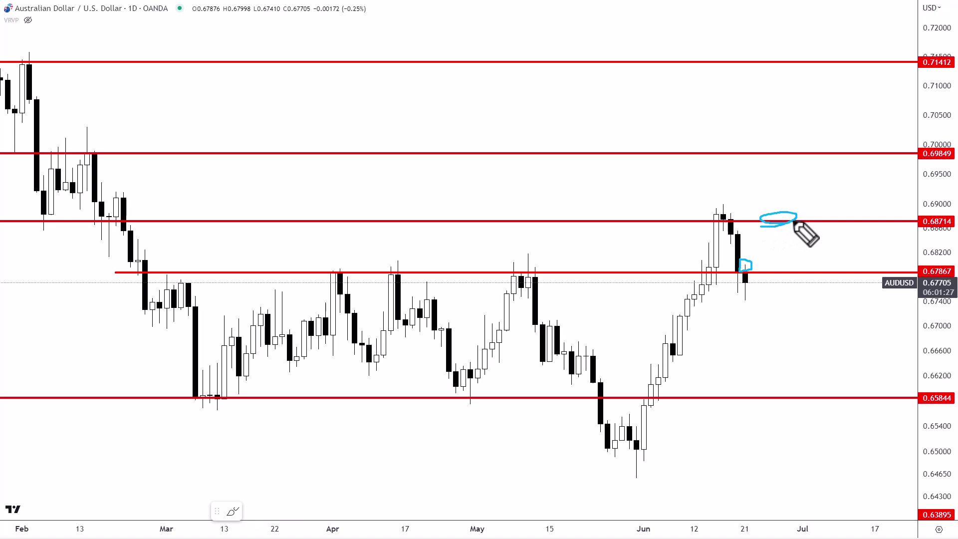
left_click(781, 157)
left_click_drag(805, 160, 794, 155)
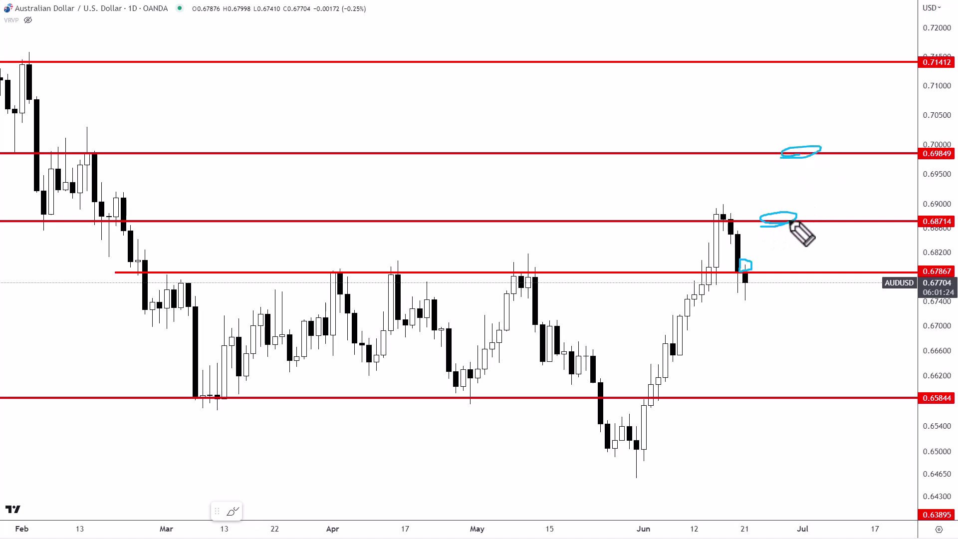
left_click(799, 152)
left_click(786, 220)
left_click(747, 264)
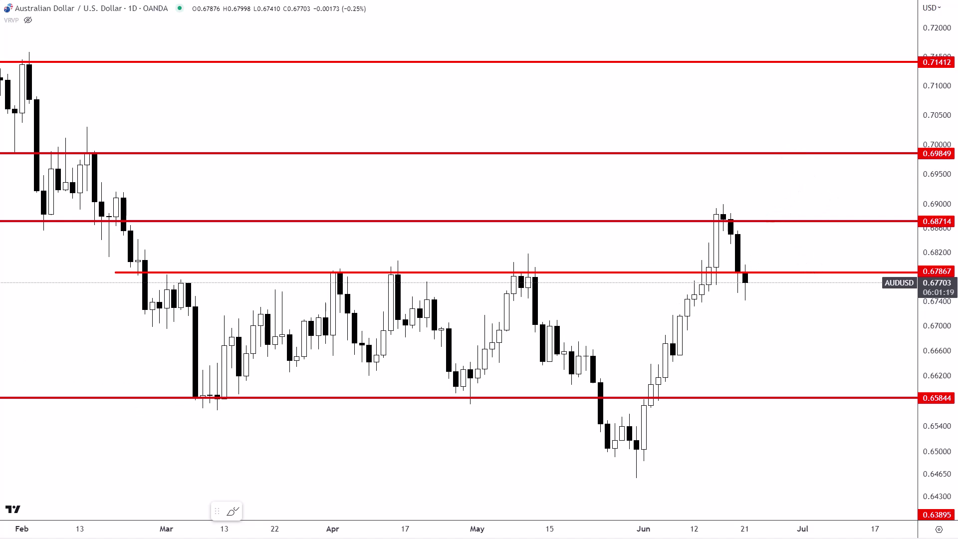
Widen the view back to December and circle the December–February touches of 0.68714.
left_click_drag(424, 529, 589, 517)
left_click_drag(73, 215, 70, 218)
left_click_drag(140, 222, 142, 220)
left_click_drag(205, 220, 200, 220)
left_click_drag(261, 217, 261, 218)
left_click_drag(330, 222, 313, 217)
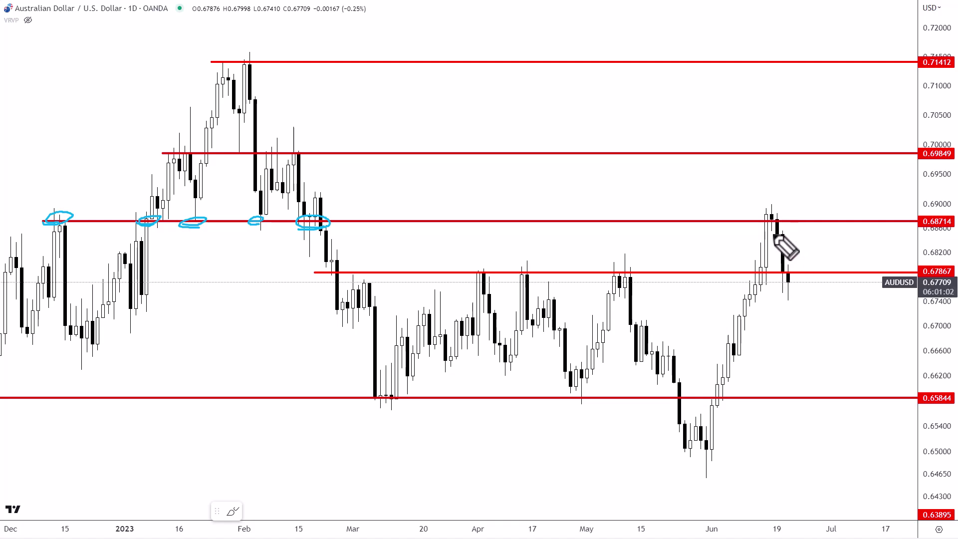
Sketch a projected rise from 0.67867 to 0.68714 and circle January–February touches of 0.69849.
left_click_drag(776, 235, 772, 230)
left_click(781, 279)
mouse_move(790, 281)
left_mouse_down()
mouse_move(799, 271)
mouse_move(788, 278)
left_mouse_up()
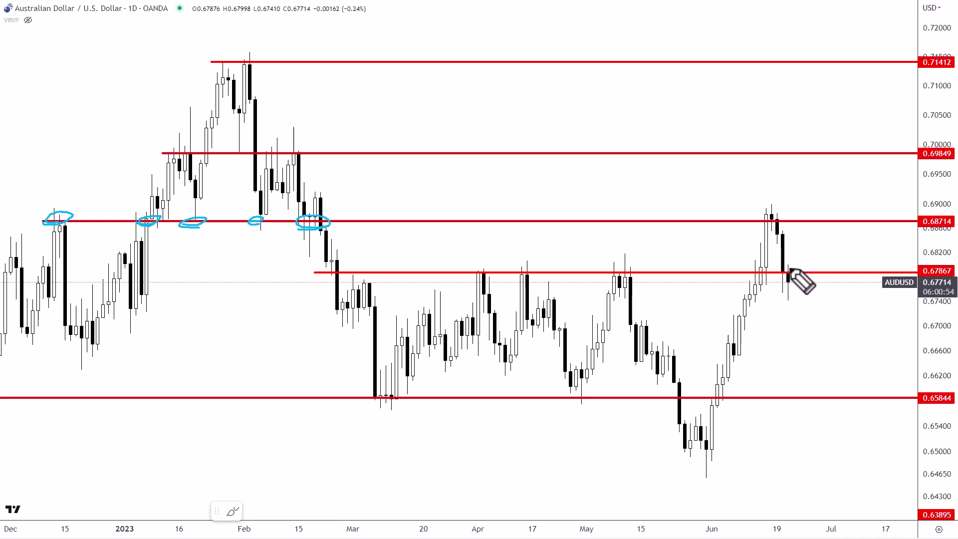
mouse_move(788, 276)
left_mouse_down()
mouse_move(788, 262)
mouse_move(810, 254)
mouse_move(828, 228)
left_mouse_up()
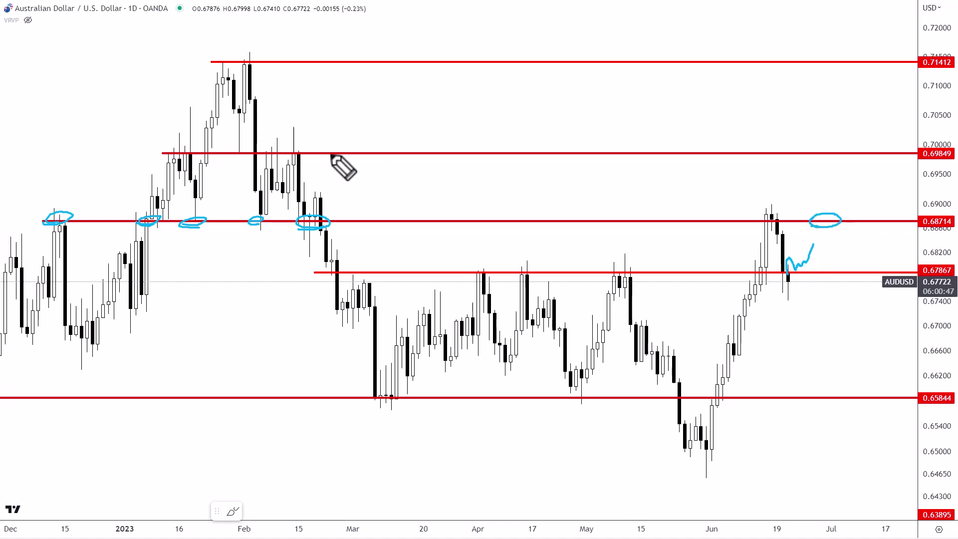
left_click_drag(197, 159, 175, 162)
left_click_drag(232, 152, 308, 153)
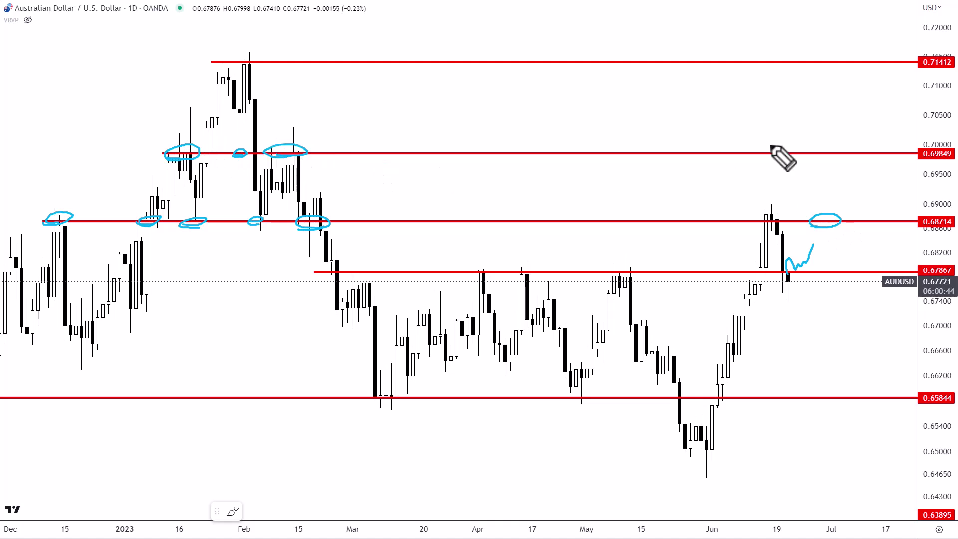
Circle 0.69849 ahead of price, label T1 at 0.68714 and T2 at 0.69849, and sketch a dip.
left_click_drag(868, 151, 864, 158)
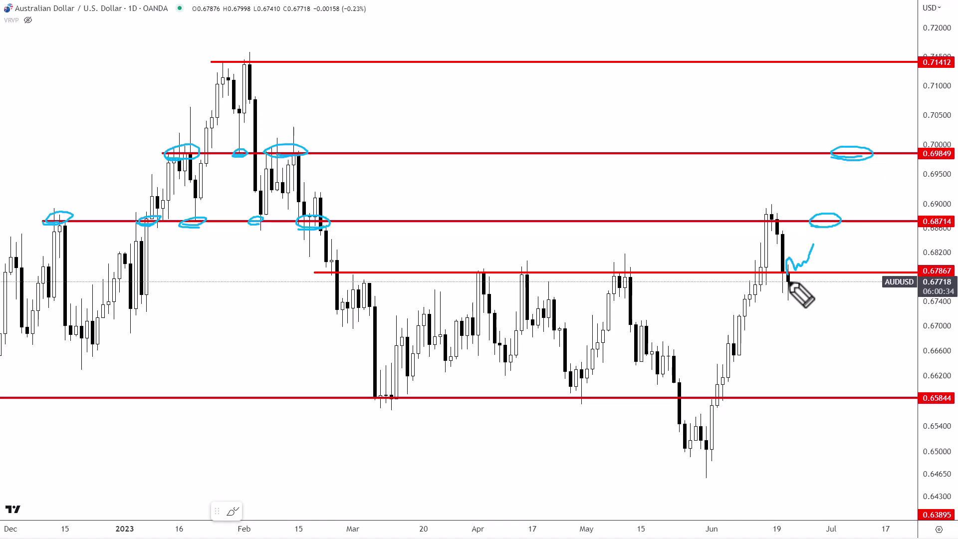
left_click_drag(815, 197, 825, 198)
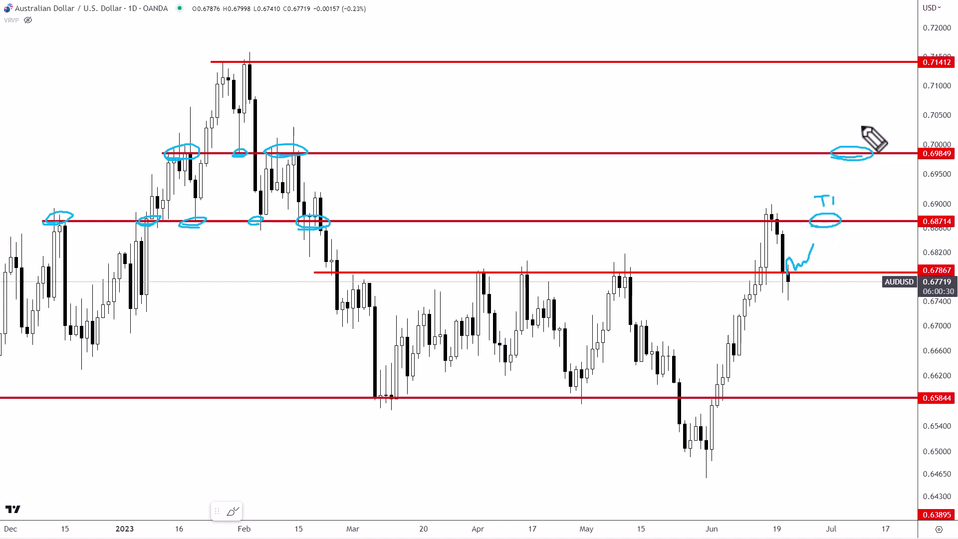
left_click_drag(879, 136, 880, 138)
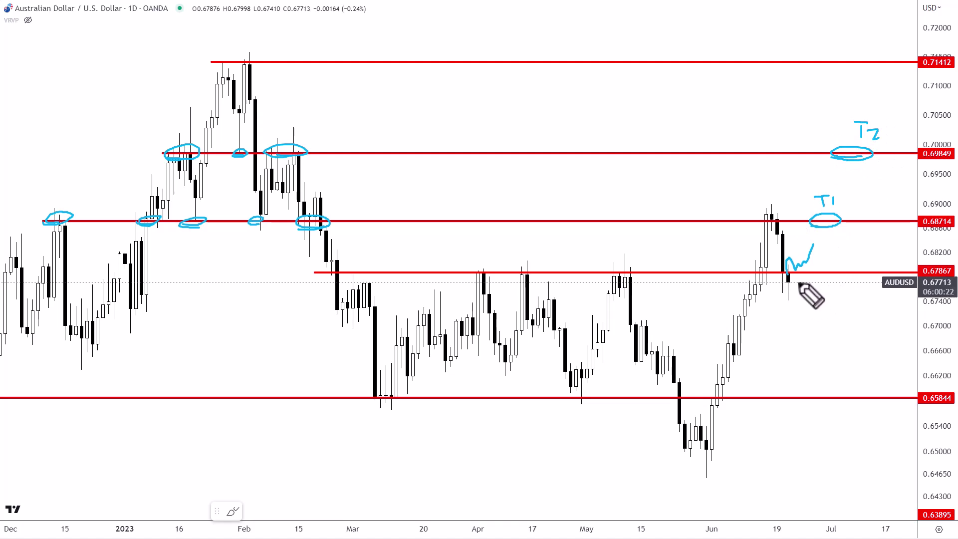
left_click_drag(789, 281, 803, 287)
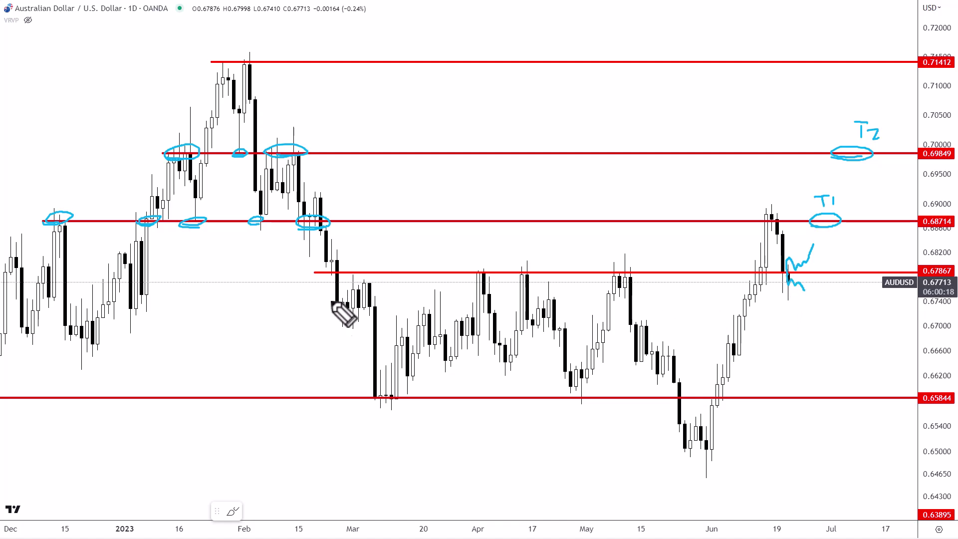
Box the recent top and the June lows, and circle the March and May lows on 0.65844.
mouse_move(759, 210)
left_mouse_down()
mouse_move(791, 247)
mouse_move(763, 207)
left_mouse_up()
left_click_drag(671, 404, 672, 414)
mouse_move(665, 454)
left_mouse_down()
mouse_move(729, 407)
mouse_move(673, 405)
left_mouse_up()
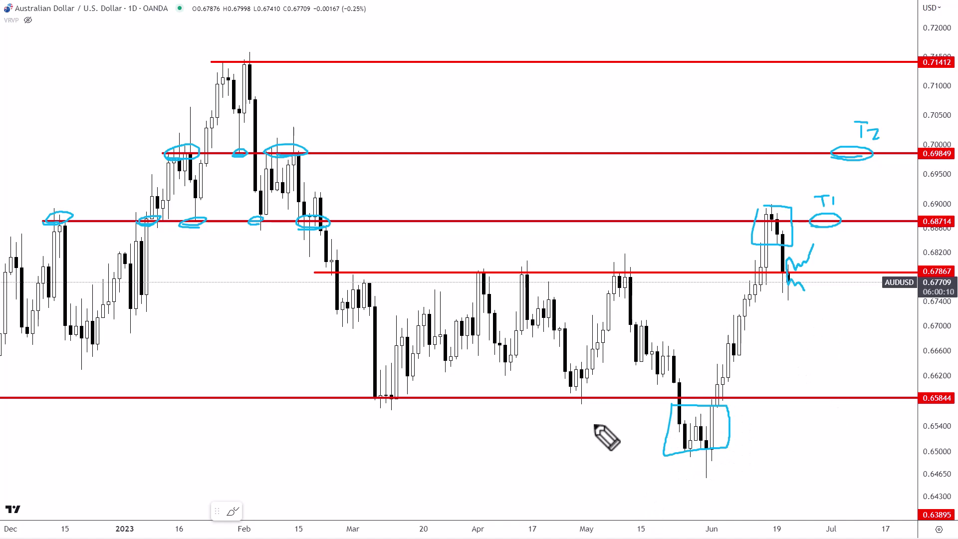
left_click_drag(568, 394, 574, 389)
mouse_move(394, 395)
left_mouse_down()
mouse_move(367, 399)
mouse_move(392, 397)
left_mouse_up()
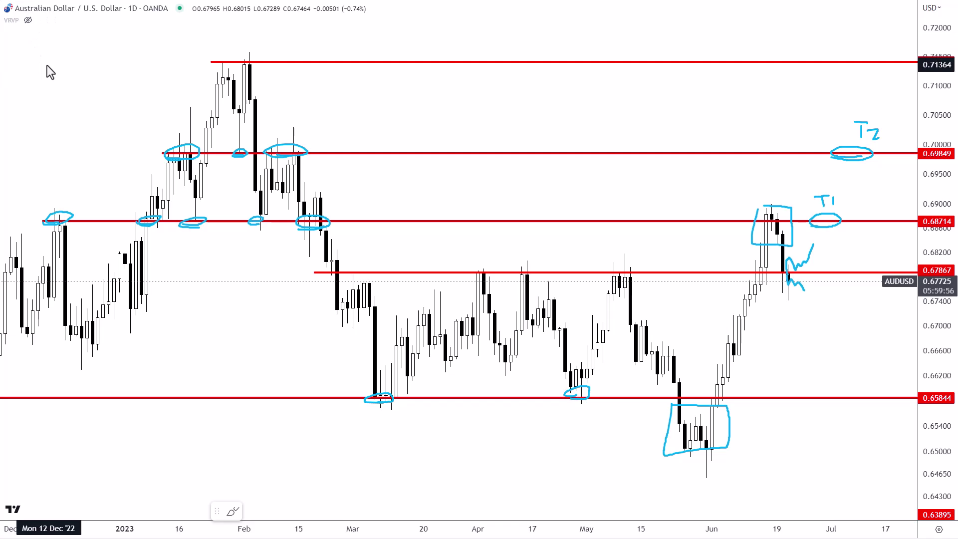
Show the volume profile, sketch tally marks under June candles, and undo the ellipse near 0.67000.
left_click(28, 20)
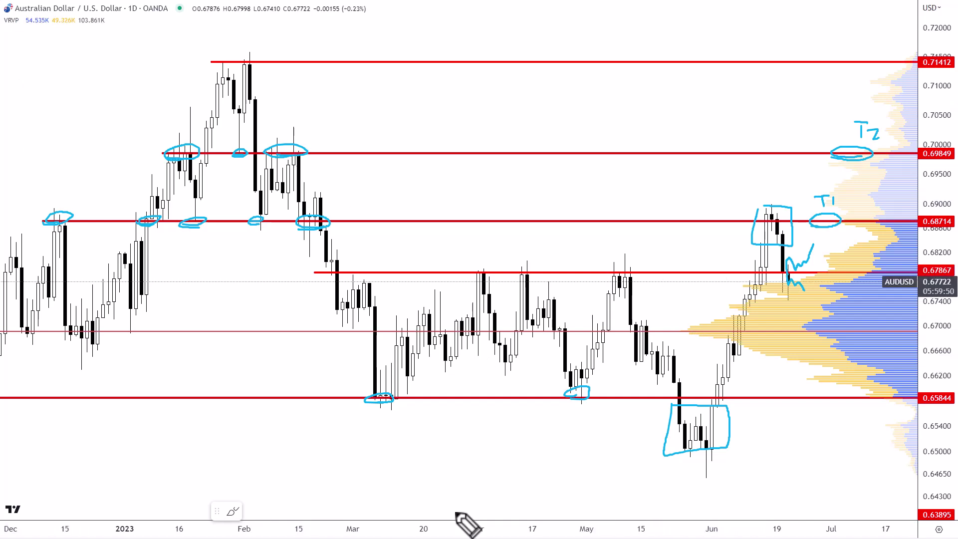
left_click_drag(753, 482, 750, 509)
mouse_move(761, 482)
left_mouse_down()
mouse_move(759, 506)
mouse_move(771, 486)
mouse_move(772, 508)
mouse_move(787, 510)
left_mouse_up()
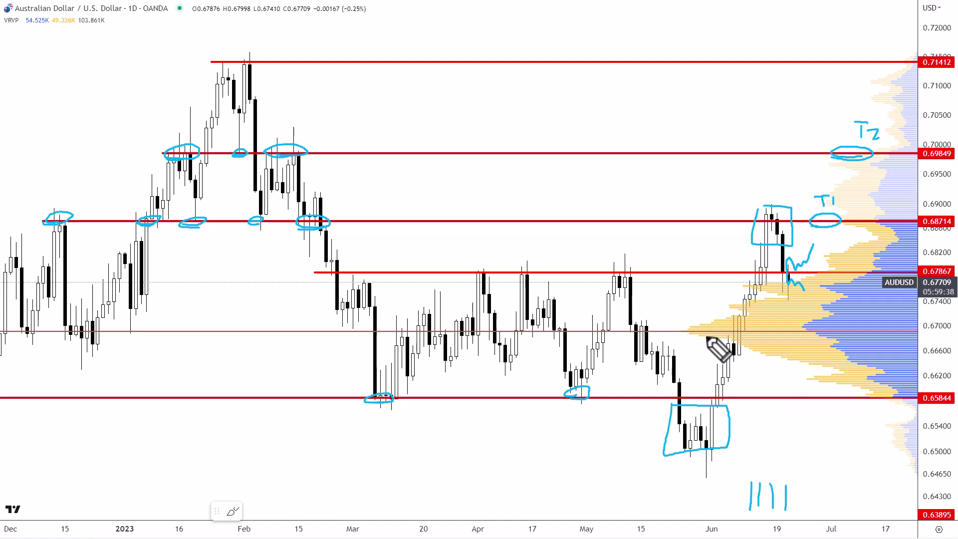
mouse_move(695, 339)
left_mouse_down()
mouse_move(738, 323)
mouse_move(668, 324)
mouse_move(709, 342)
left_mouse_up()
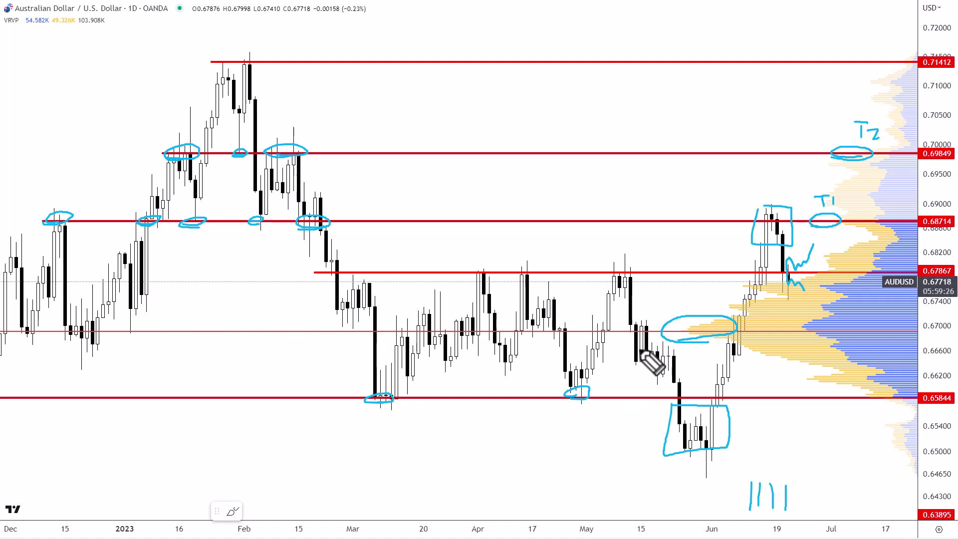
key("ctrl+z")
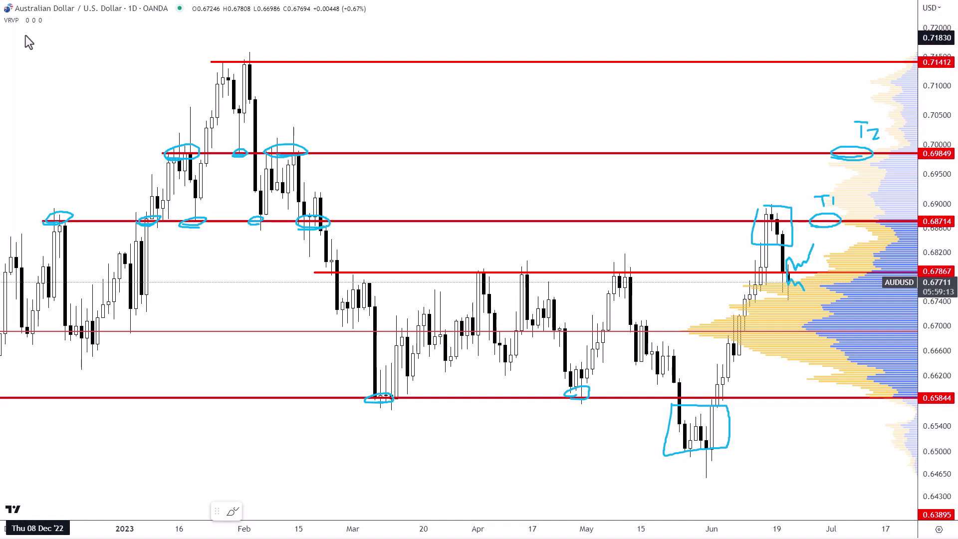
Place a red horizontal ray at 0.66941 from early May, then hide the volume profile.
left_click(28, 20)
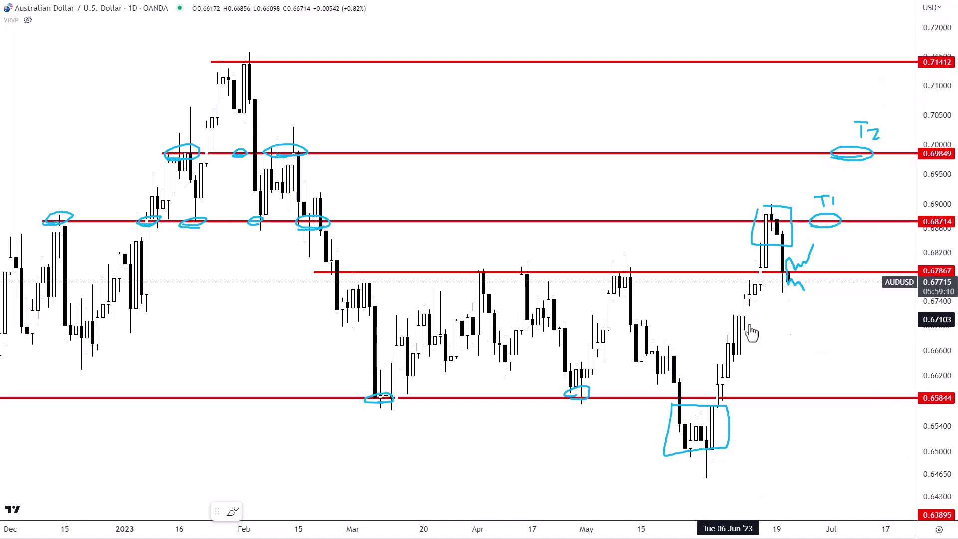
left_click(28, 21)
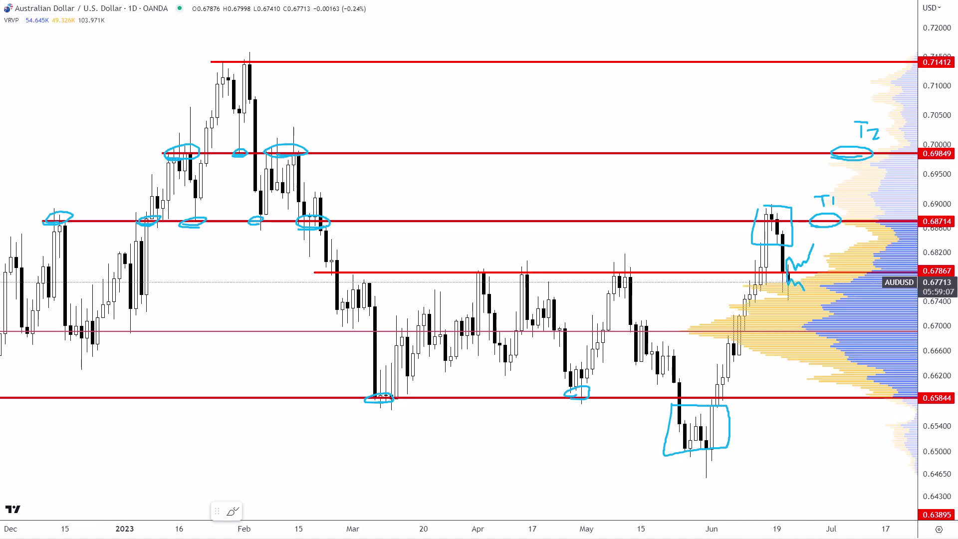
left_click(577, 330)
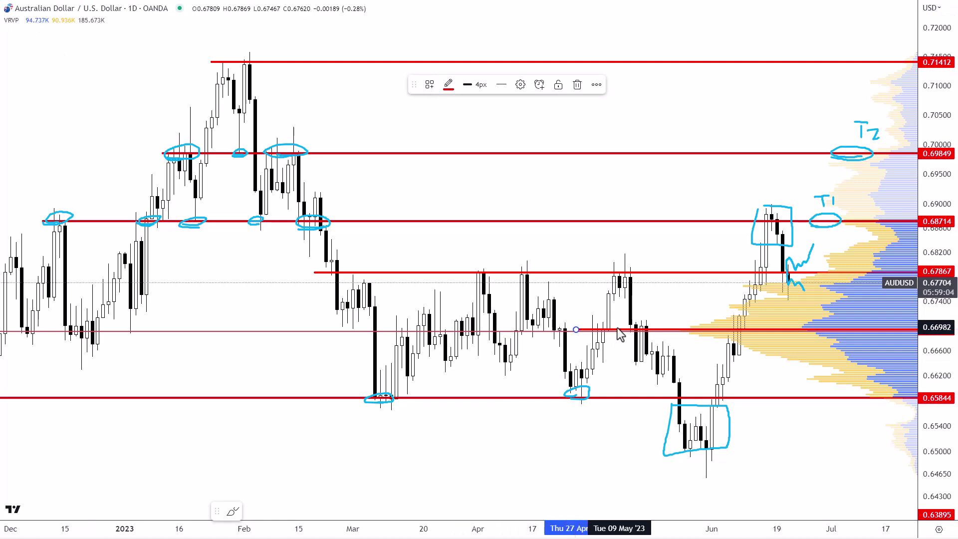
left_click_drag(609, 338, 601, 339)
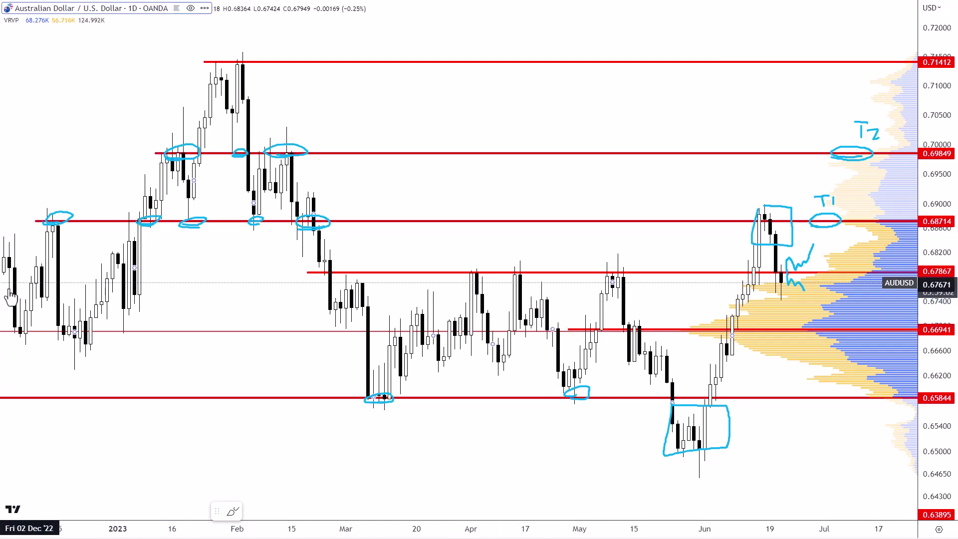
left_click(28, 21)
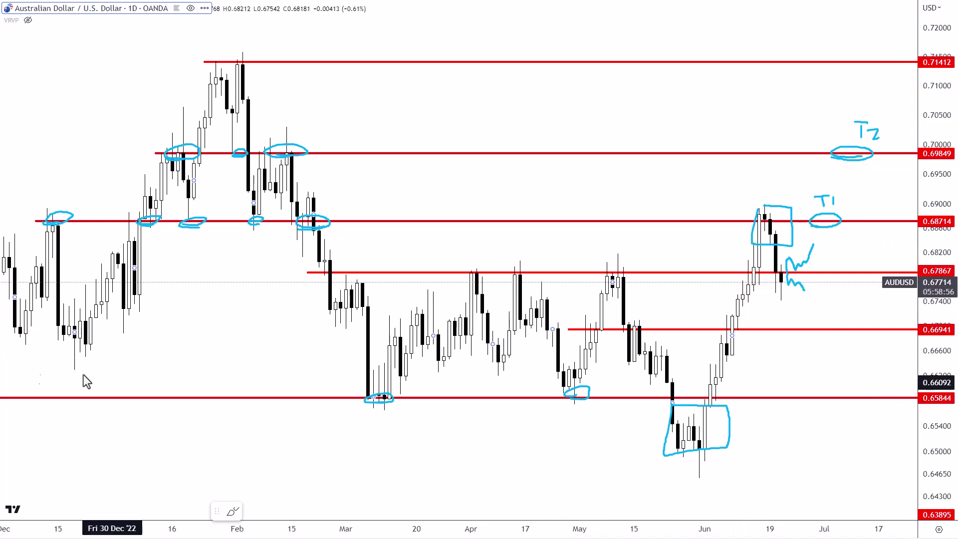
Circle the 0.66941 and 0.65844 levels and label them T1 and T2.
mouse_move(826, 325)
left_mouse_down()
mouse_move(813, 331)
mouse_move(825, 330)
left_mouse_up()
left_click_drag(848, 392, 864, 396)
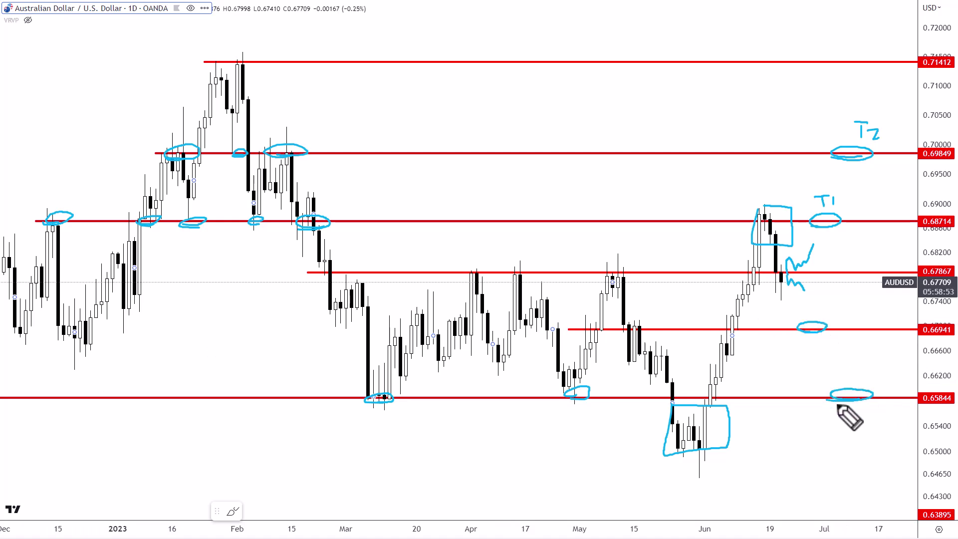
left_click_drag(806, 338, 828, 337)
left_click_drag(818, 339, 819, 349)
left_click_drag(831, 343, 832, 354)
left_click_drag(841, 409, 863, 404)
mouse_move(853, 409)
left_mouse_down()
mouse_move(854, 422)
mouse_move(878, 419)
left_mouse_up()
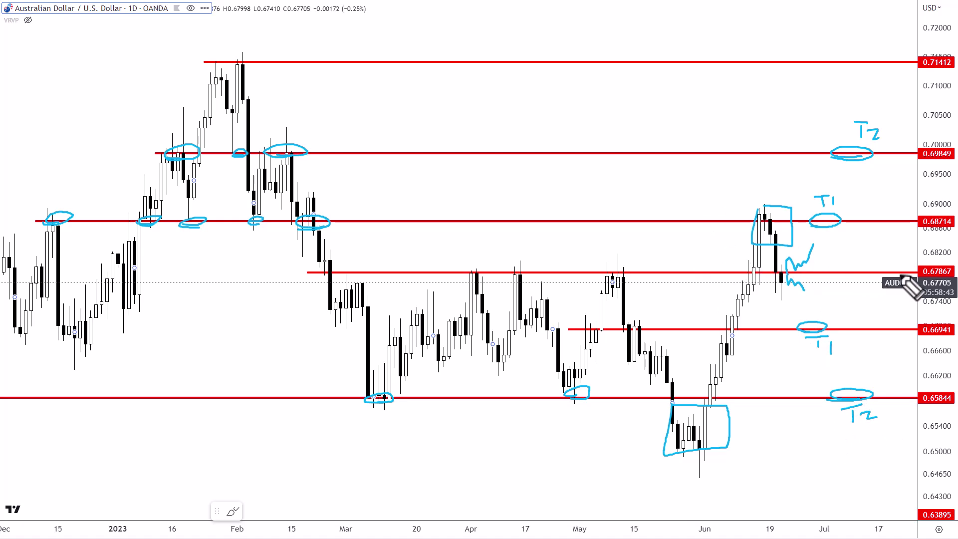
Circle the candle tops touching 0.67867 and the line ahead of price.
left_click_drag(625, 275, 624, 270)
left_click_drag(522, 274, 485, 268)
mouse_move(342, 276)
left_mouse_down()
mouse_move(319, 276)
mouse_move(350, 274)
left_mouse_up()
mouse_move(776, 274)
left_mouse_down()
mouse_move(819, 271)
mouse_move(780, 274)
mouse_move(799, 272)
left_mouse_up()
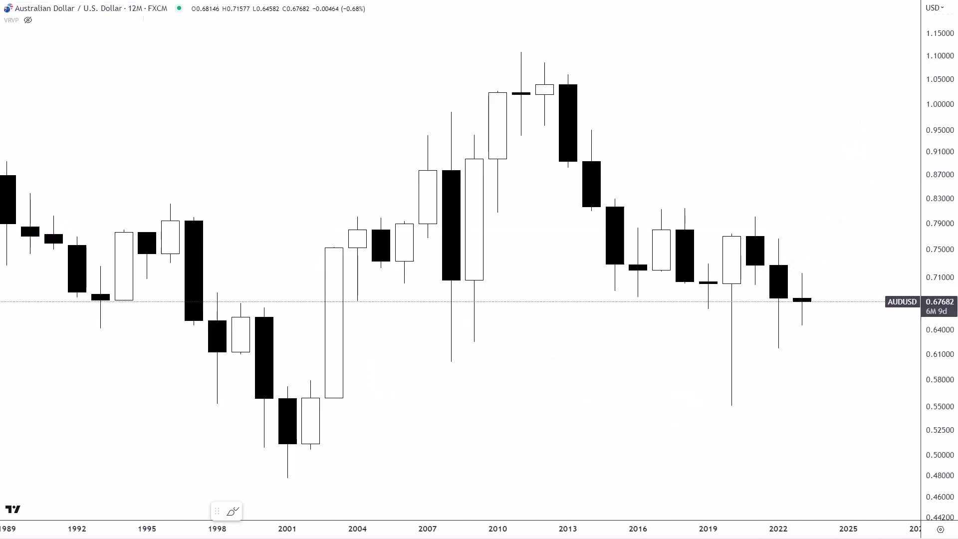
Widen the yearly candles and draw a red horizontal ray near 0.70 from the 2003 candle.
key("Left")
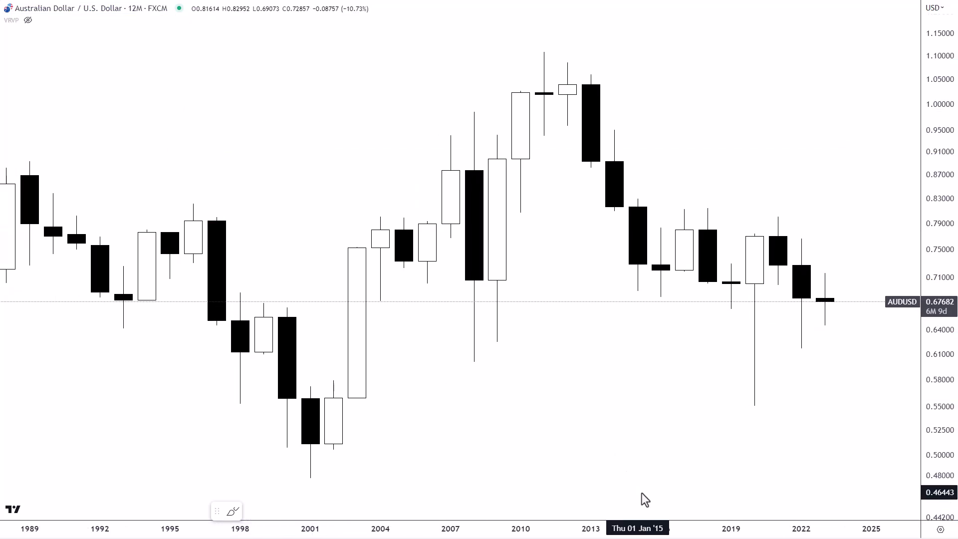
left_click_drag(654, 530, 633, 526)
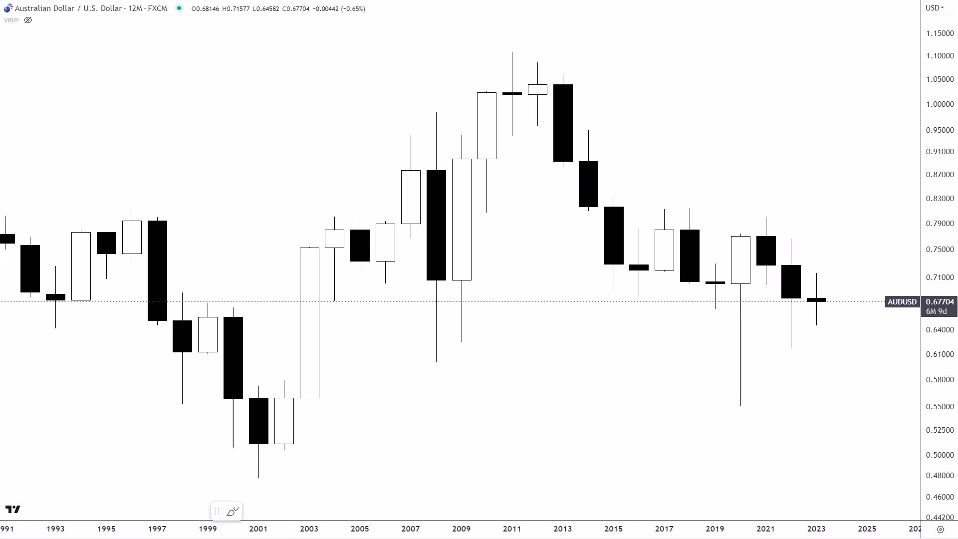
left_click(0, 43)
left_click(30, 172)
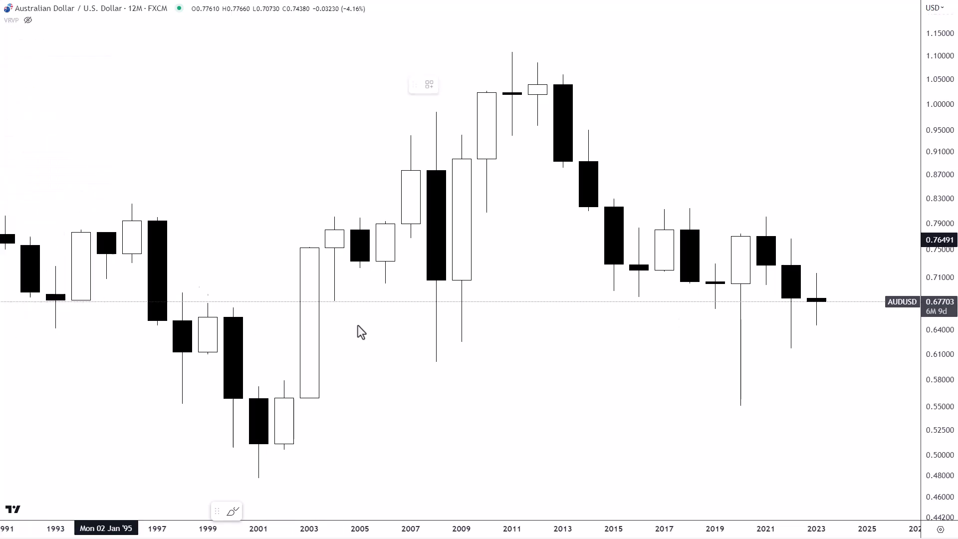
left_click(347, 294)
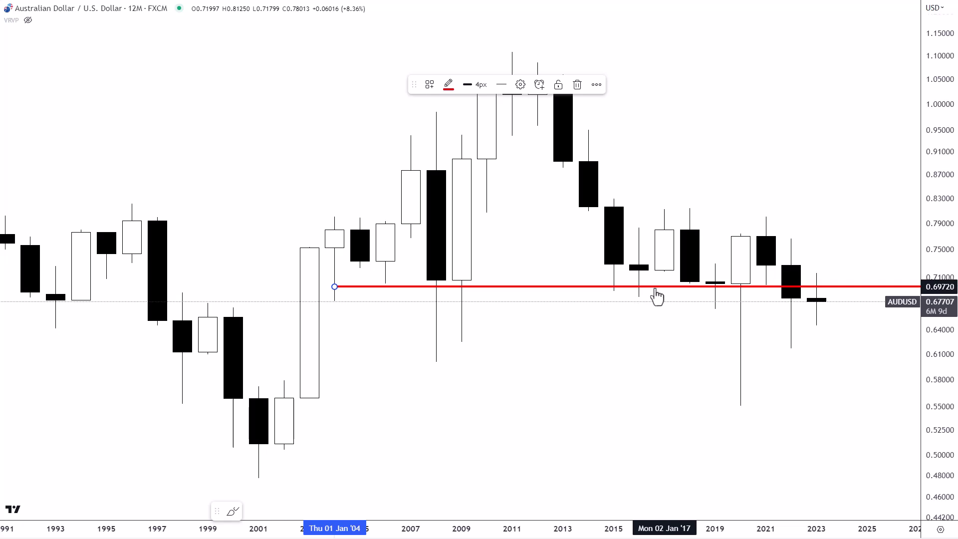
left_click_drag(645, 285, 642, 286)
left_click(402, 314)
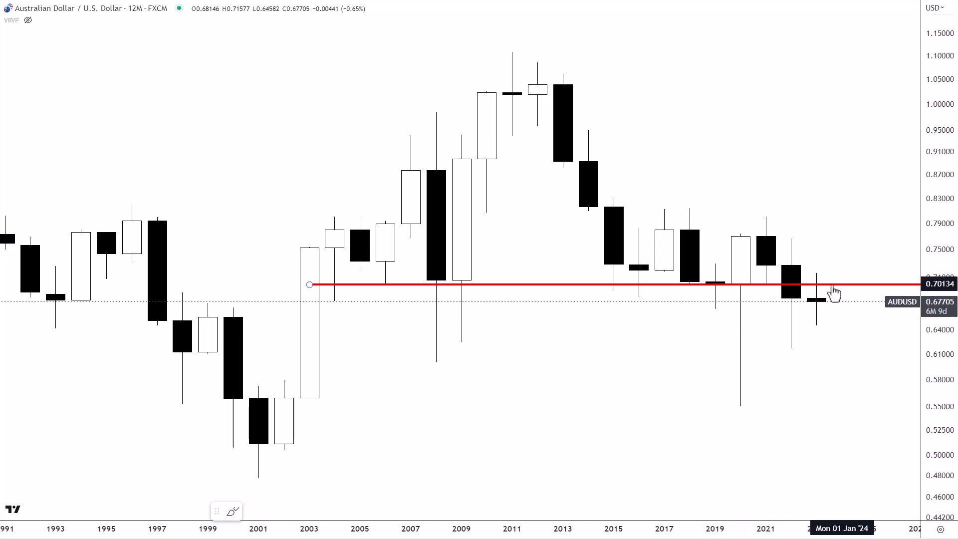
Fine-tune the red ray's level to 0.69996.
scroll(670, 527, "up", 2)
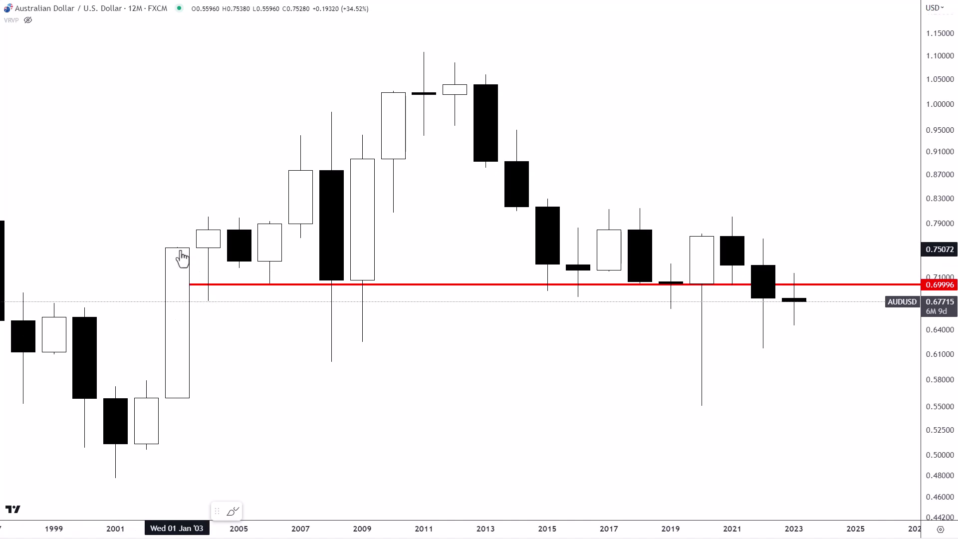
left_click(185, 284)
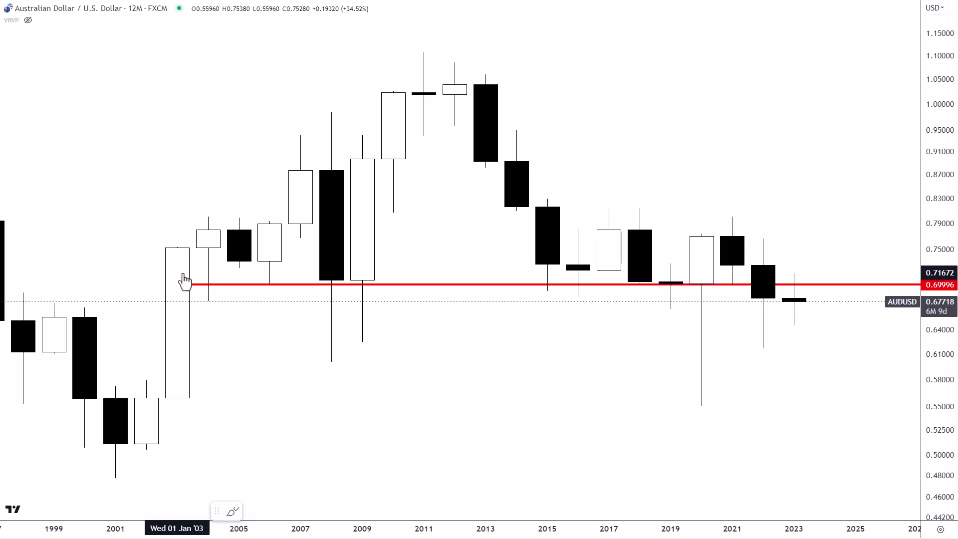
left_click_drag(255, 294, 681, 300)
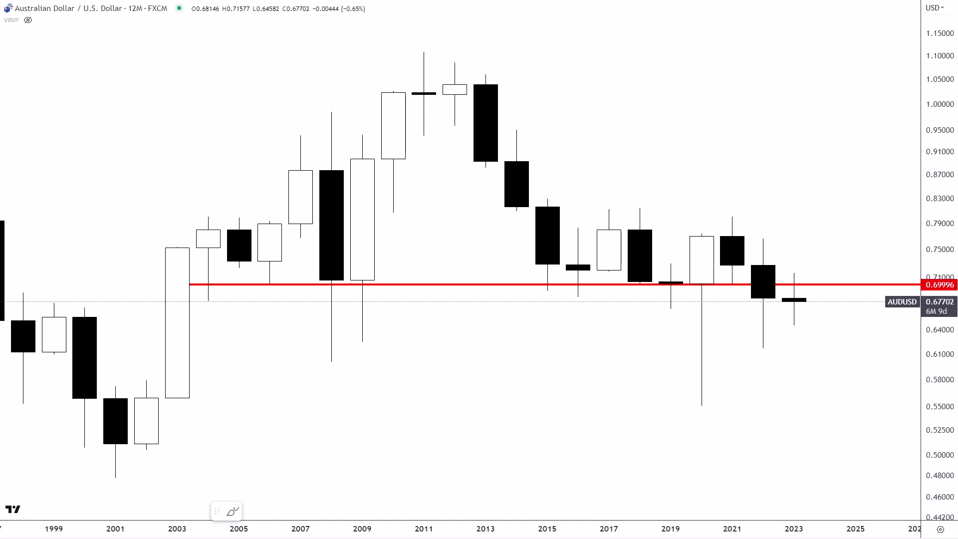
left_click_drag(677, 236, 714, 235)
left_click_drag(663, 406, 739, 400)
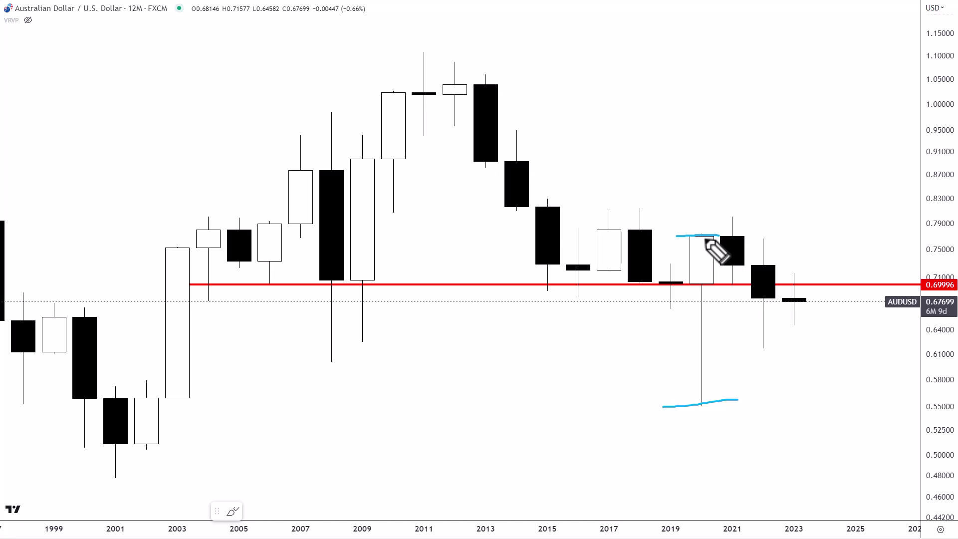
key("ctrl+z")
key("ctrl+z")
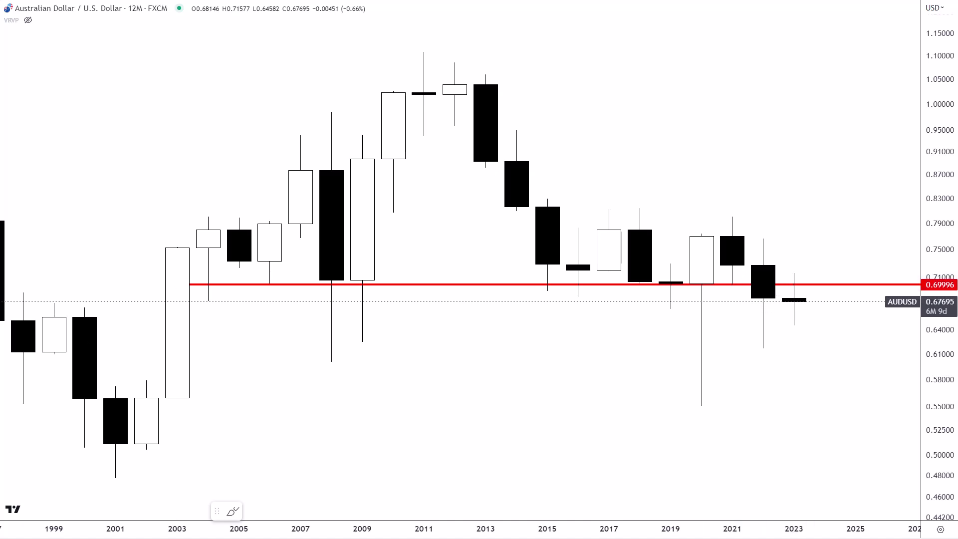
mouse_move(815, 238)
left_mouse_down()
mouse_move(798, 268)
mouse_move(816, 258)
left_mouse_up()
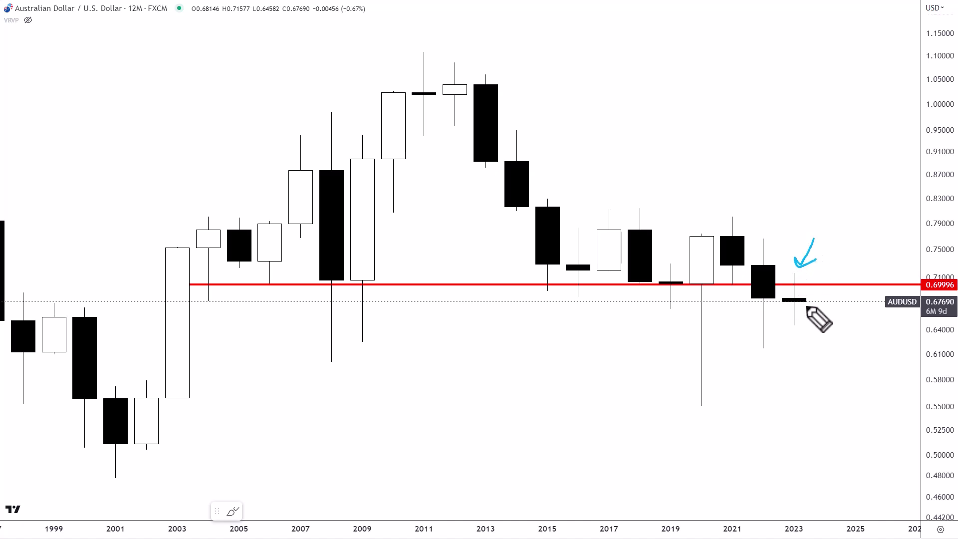
left_click_drag(731, 327, 751, 300)
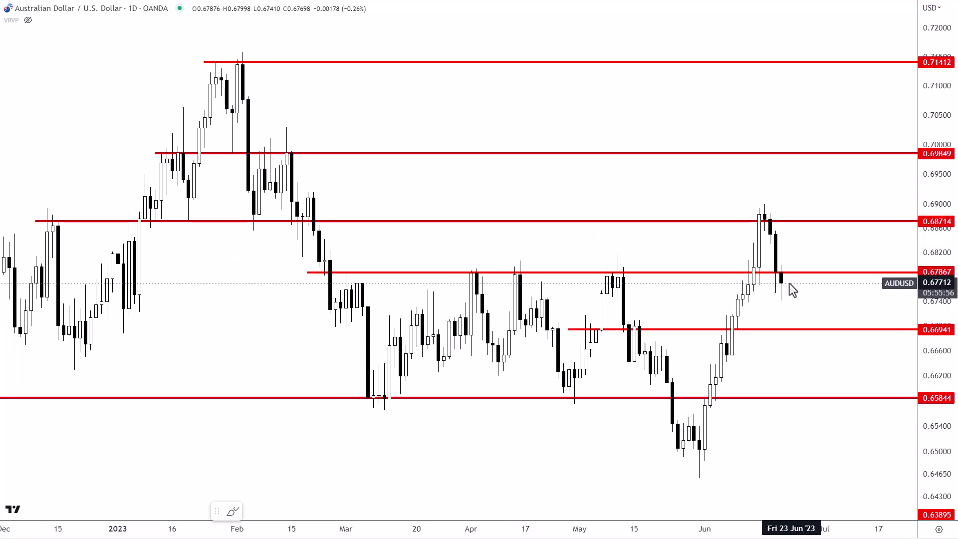
left_click_drag(820, 259, 849, 235)
Frame mid-February through July with 0.63895 visible, then box the June lows.
left_click_drag(776, 528, 721, 513)
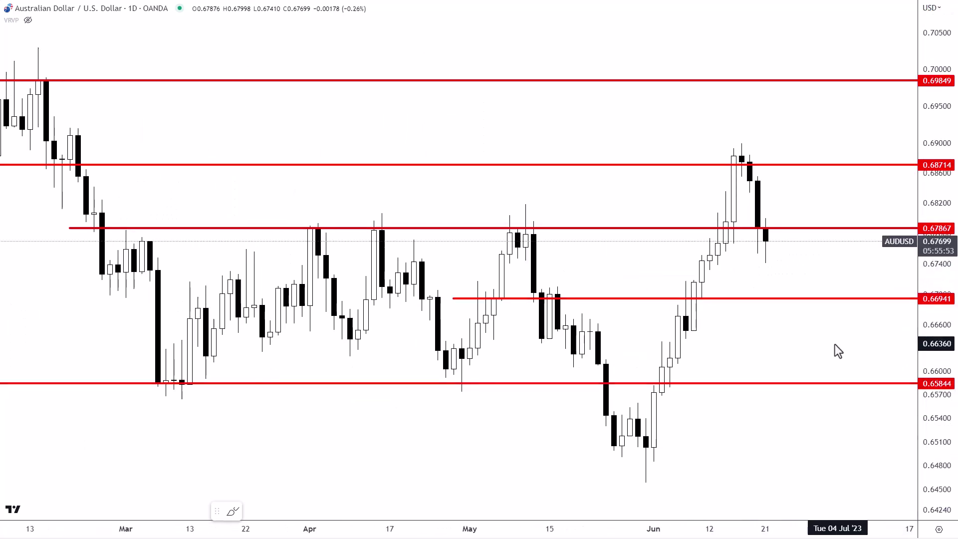
left_click_drag(835, 344, 829, 318)
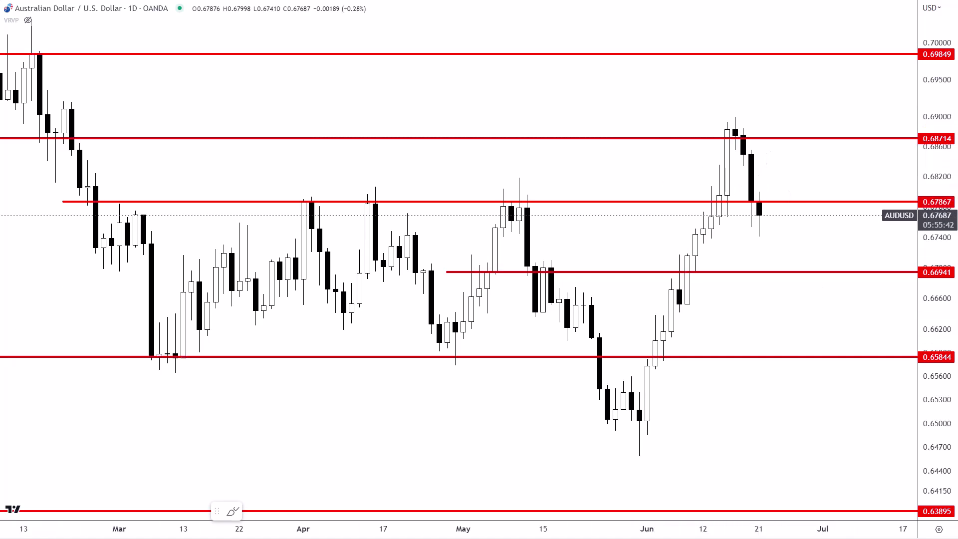
mouse_move(584, 363)
left_mouse_down()
mouse_move(585, 401)
mouse_move(650, 434)
mouse_move(666, 363)
mouse_move(571, 366)
left_mouse_up()
mouse_move(713, 120)
left_mouse_down()
mouse_move(712, 195)
mouse_move(734, 119)
mouse_move(714, 119)
left_mouse_up()
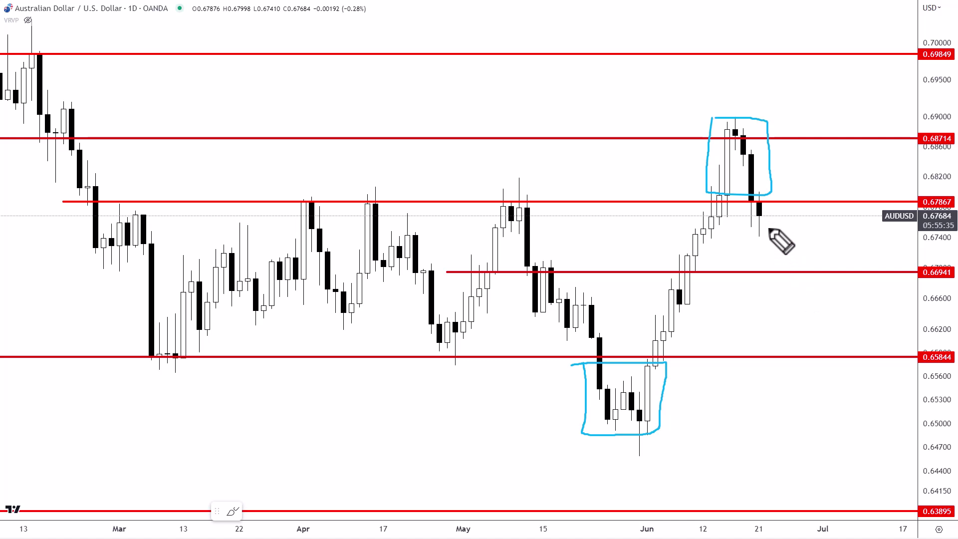
Circle the 0.66941, 0.65844, 0.68714 and 0.69849 levels as targets and arrow the June high box.
mouse_move(773, 272)
left_mouse_down()
mouse_move(807, 274)
mouse_move(774, 272)
left_mouse_up()
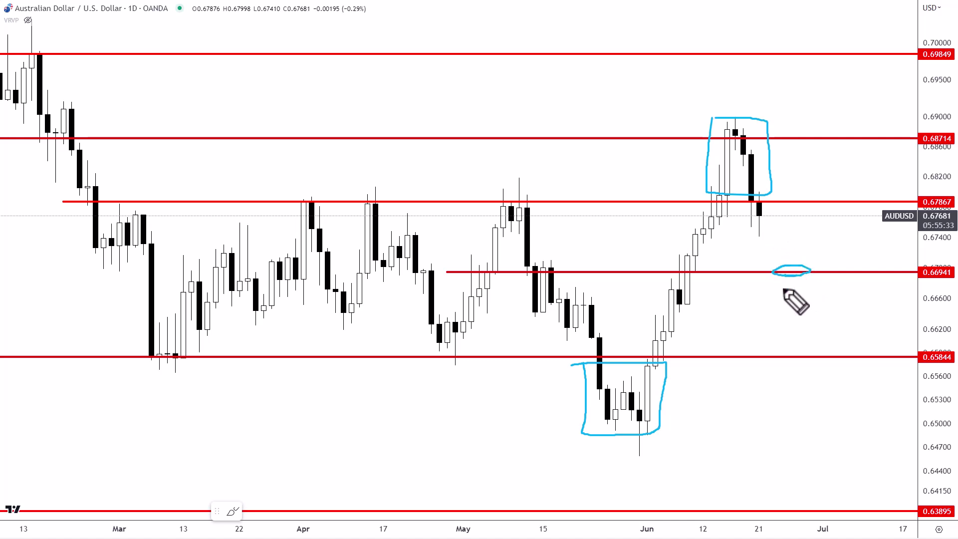
left_click_drag(813, 365, 844, 360)
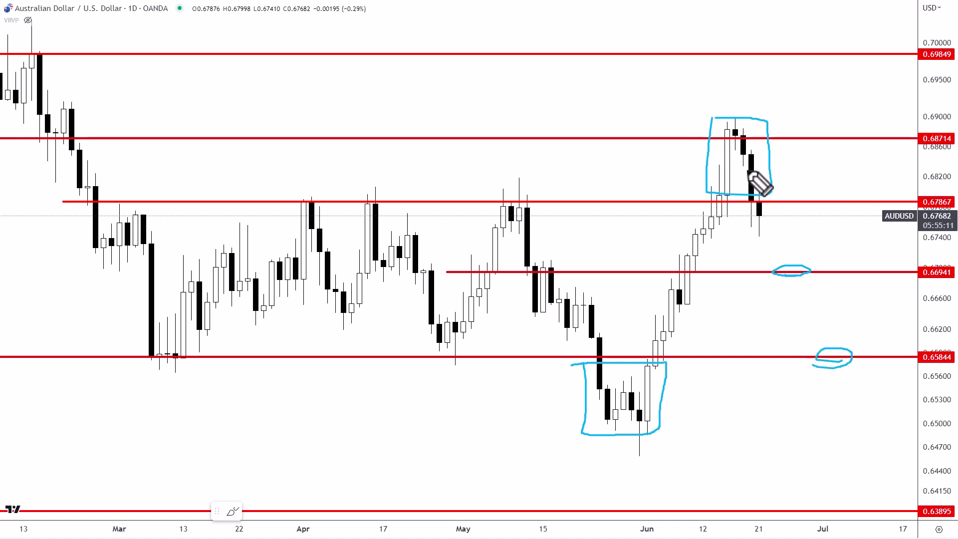
left_click_drag(815, 134, 817, 140)
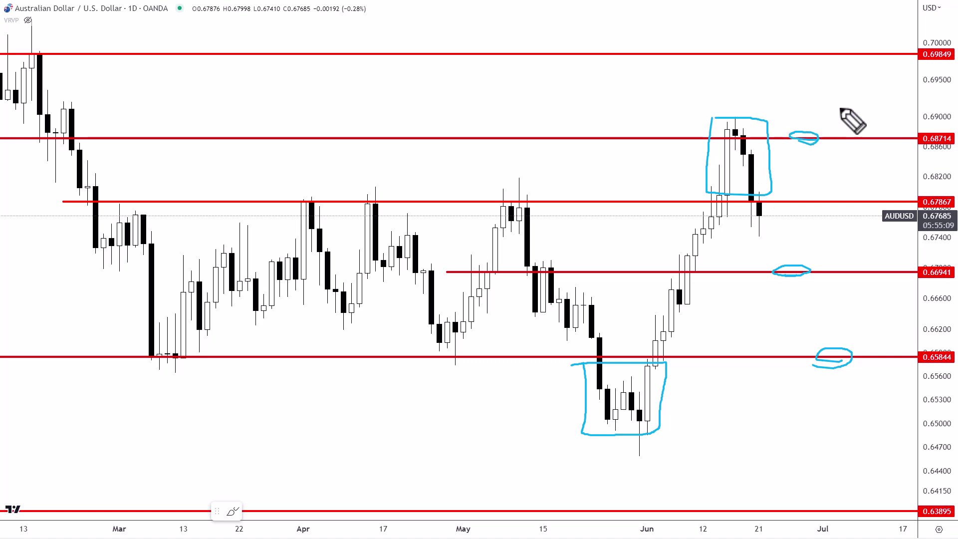
left_click_drag(868, 49, 836, 63)
mouse_move(751, 74)
left_mouse_down()
mouse_move(743, 119)
mouse_move(753, 104)
left_mouse_up()
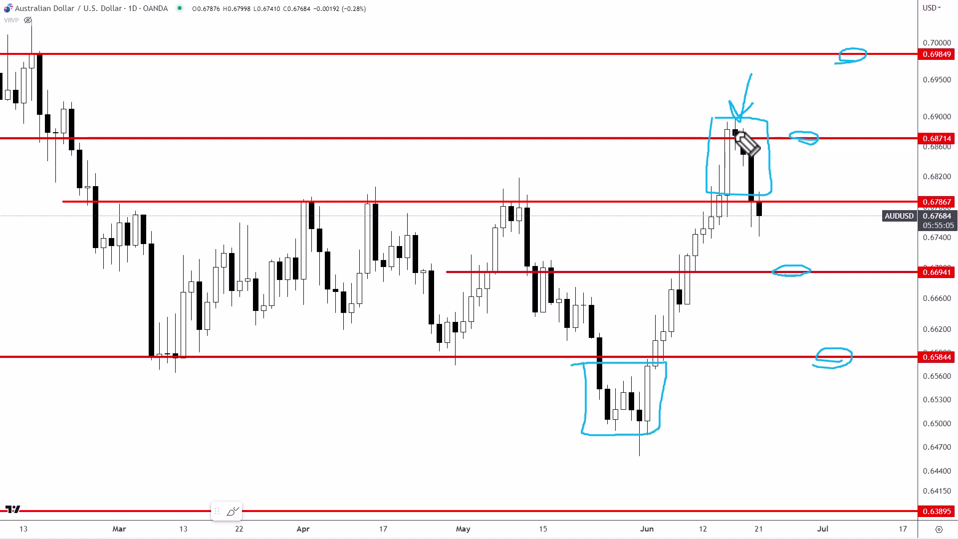